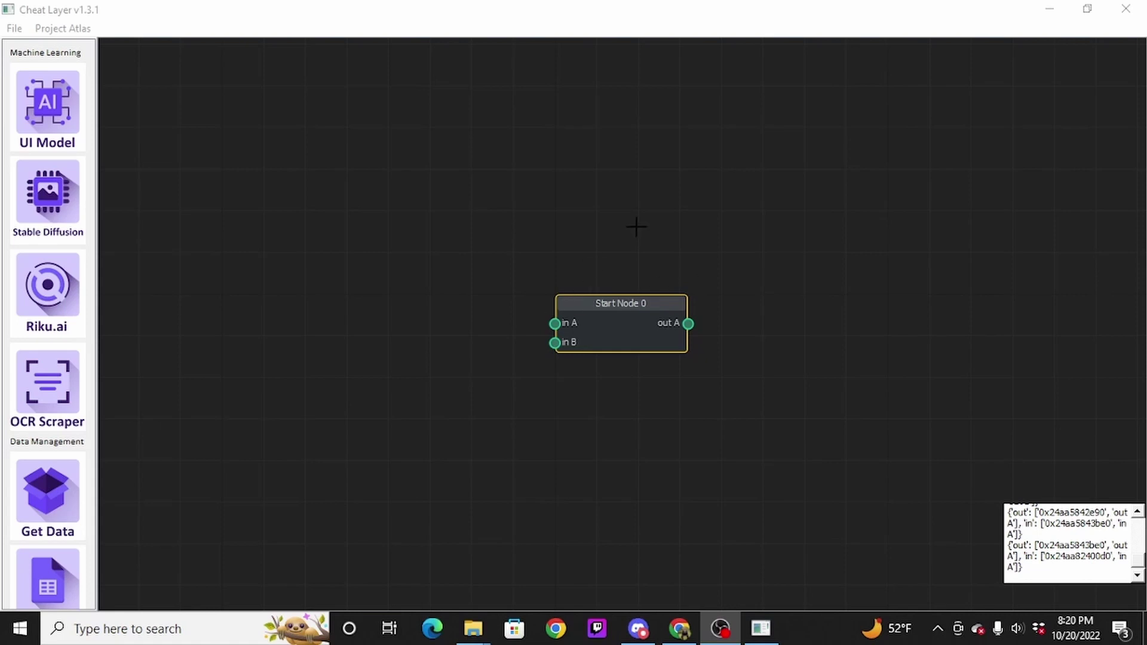
# Step: Deselect Start Node 0 and open the Project Atlas menu
pyautogui.click(563, 254)
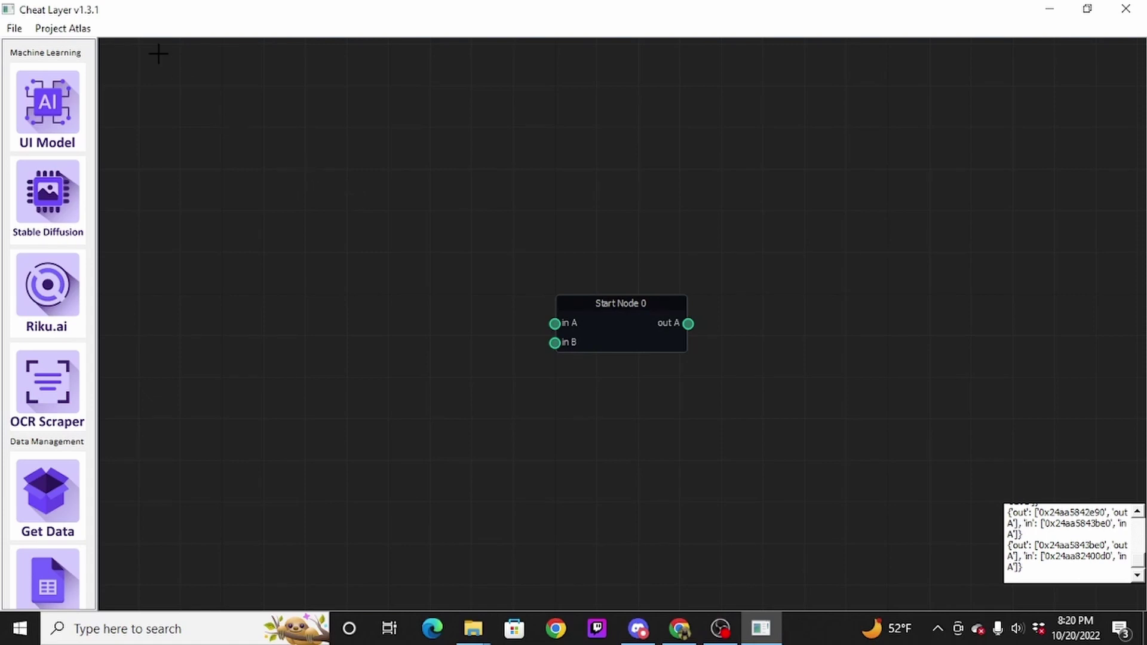
pyautogui.click(76, 28)
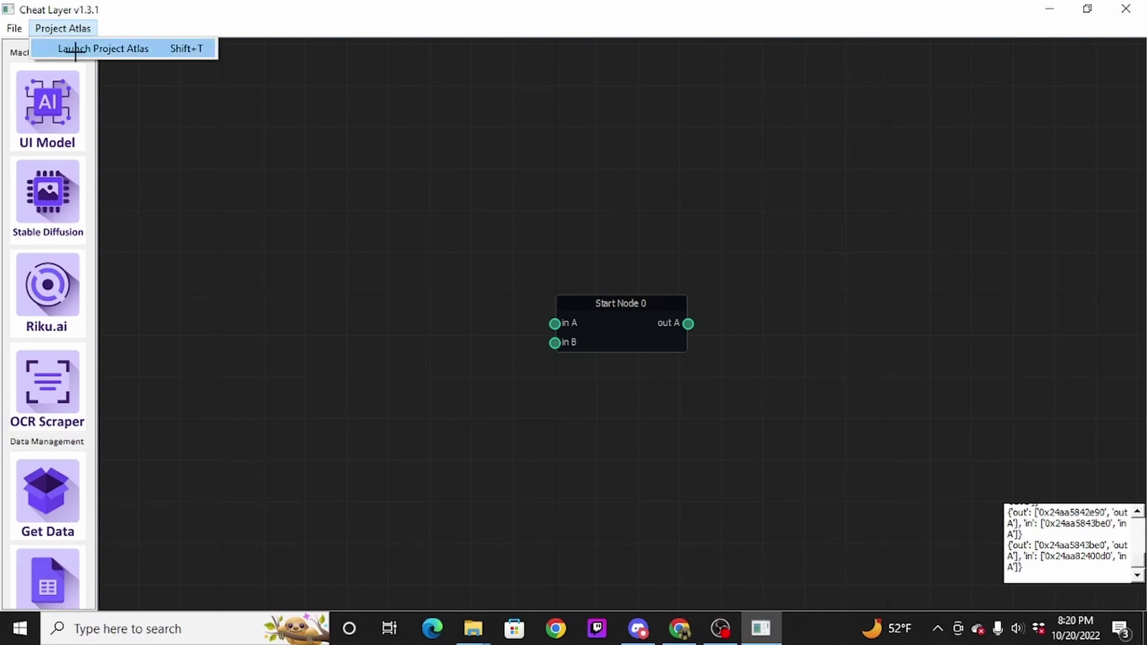
# Step: Launch Project Atlas and generate 'get all the images from' the pasted defygravitybrewing.com URL
pyautogui.click(120, 48)
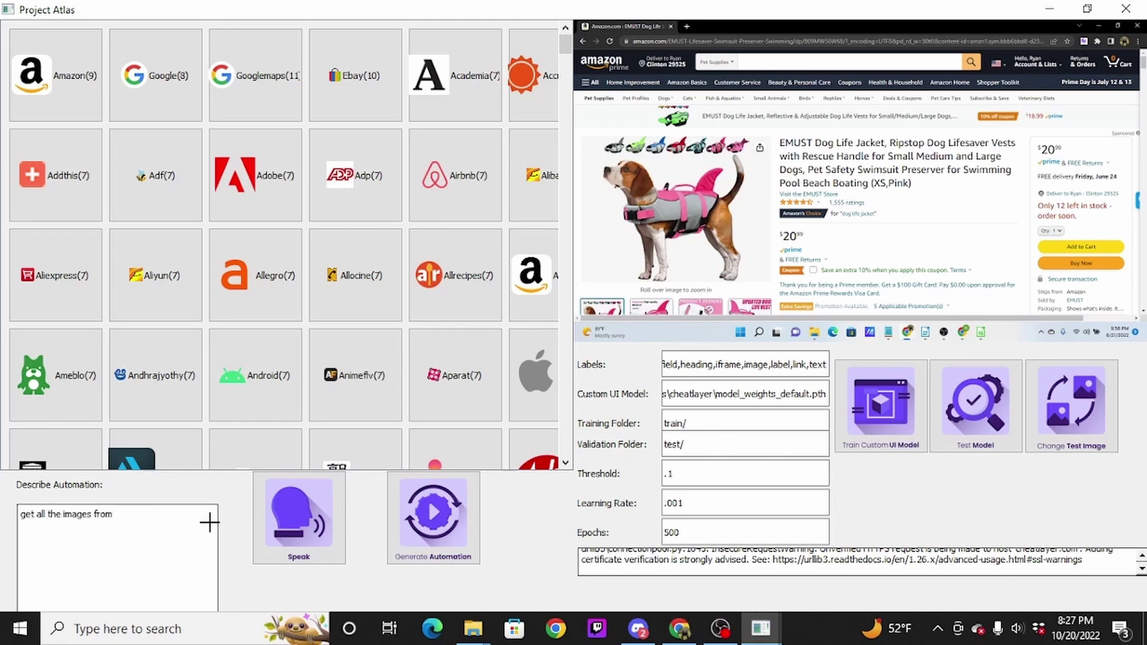
pyautogui.write('http://defygravitybrewing.com/')
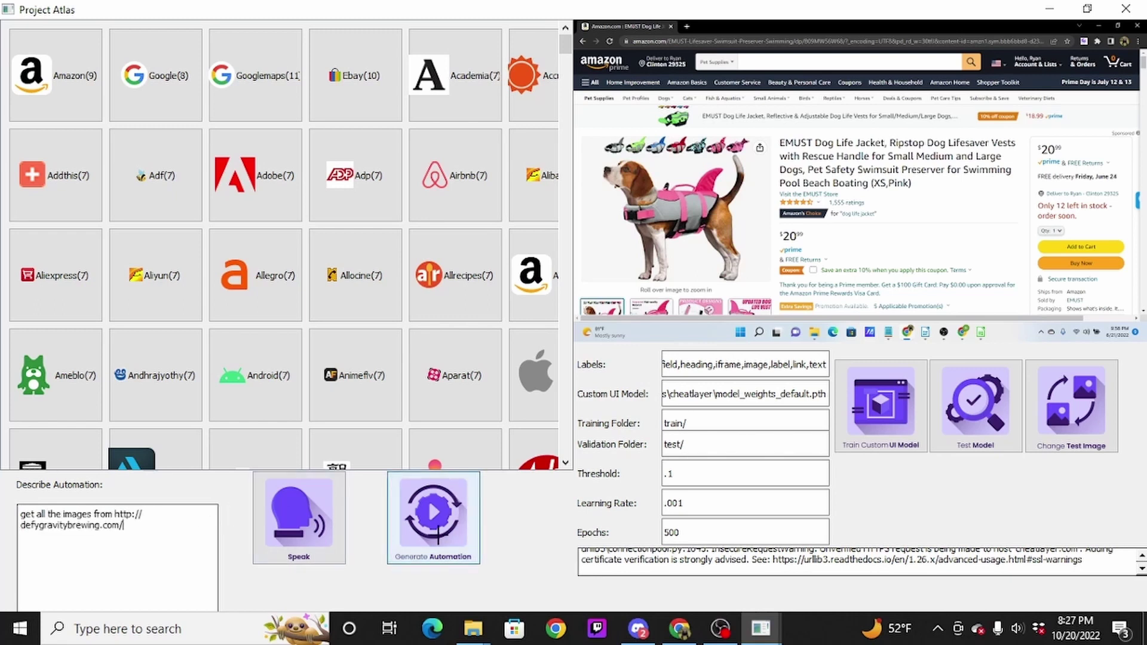
pyautogui.click(438, 534)
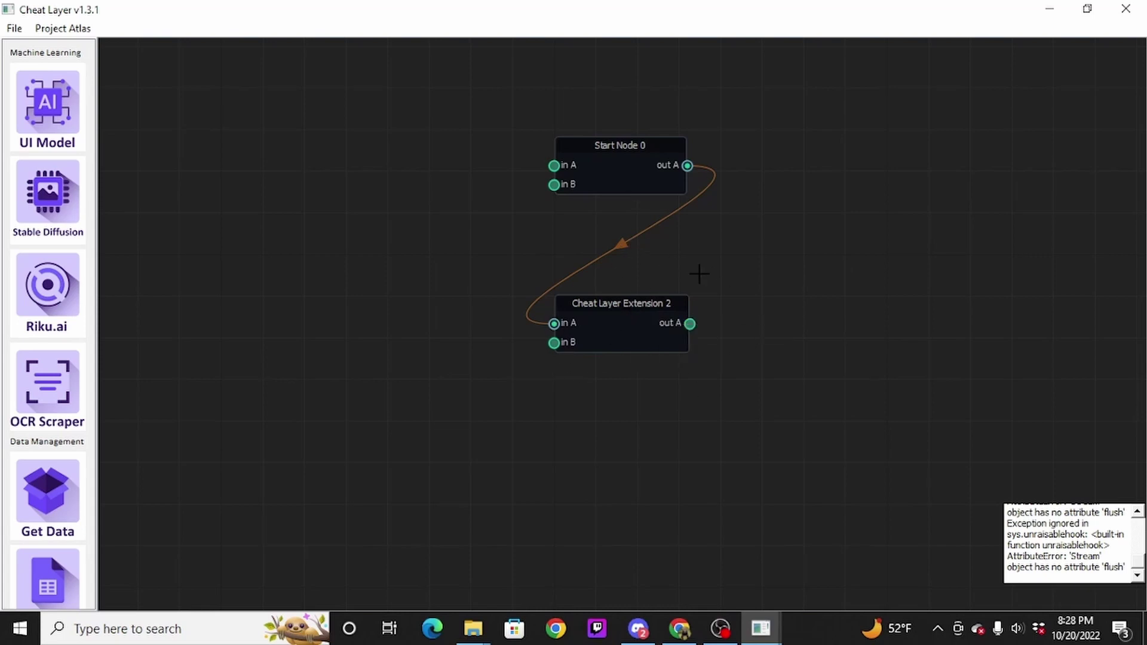
# Step: Add Get Files 3 from the Download tool, wired after Cheat Layer Extension 2
pyautogui.scroll(-4, 55, 327)
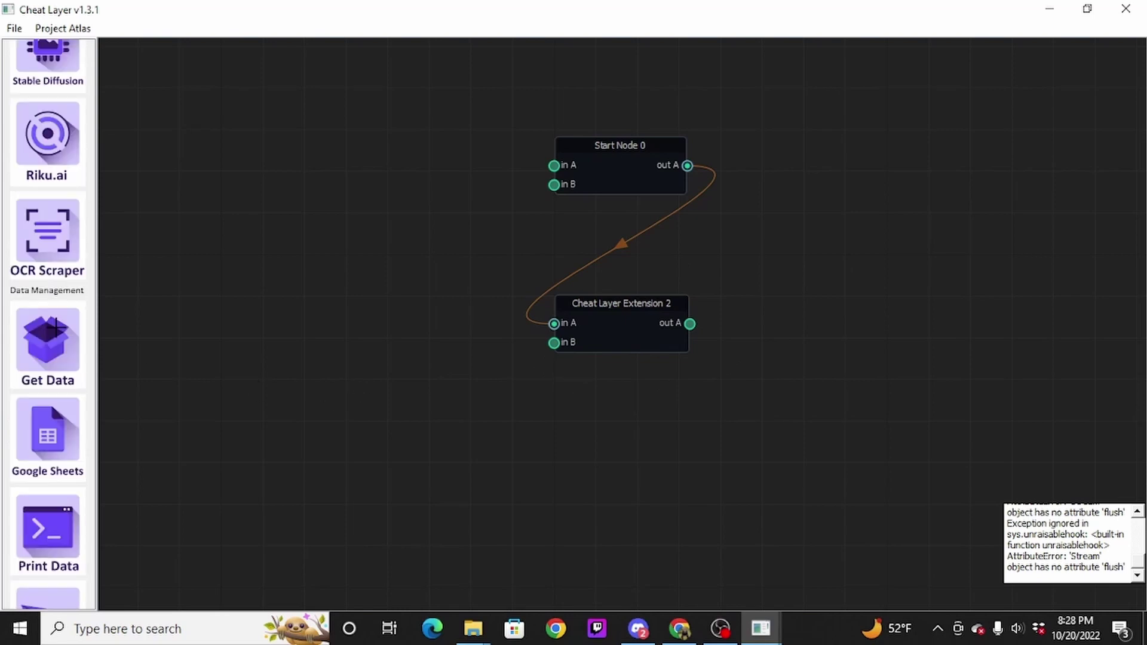
pyautogui.scroll(-5, 56, 359)
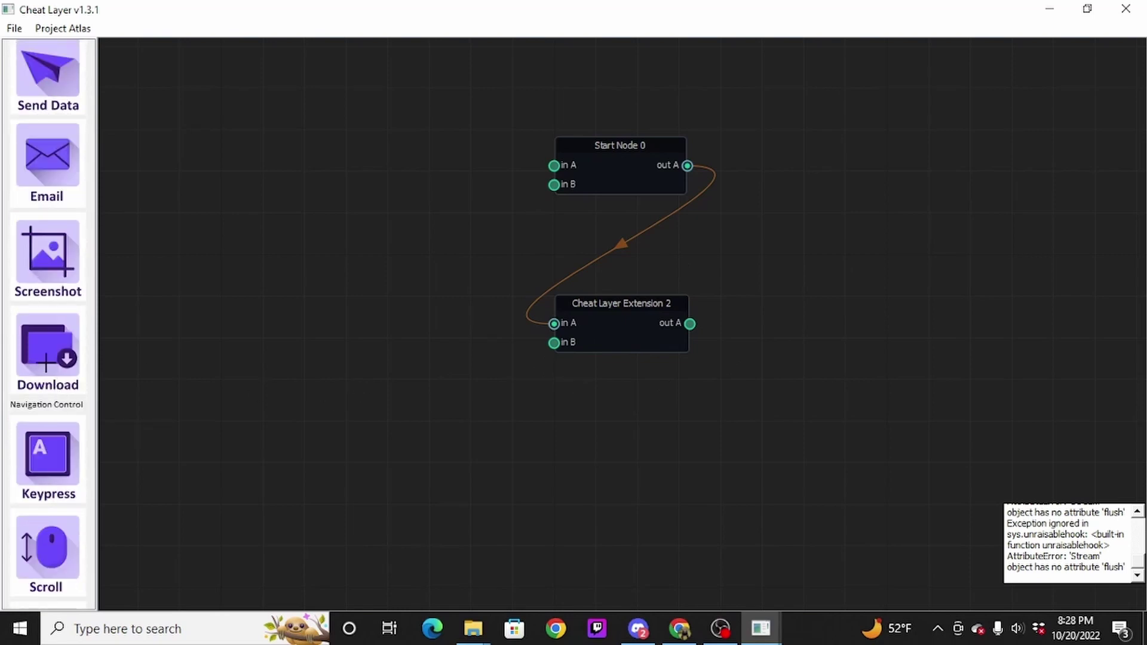
pyautogui.click(46, 362)
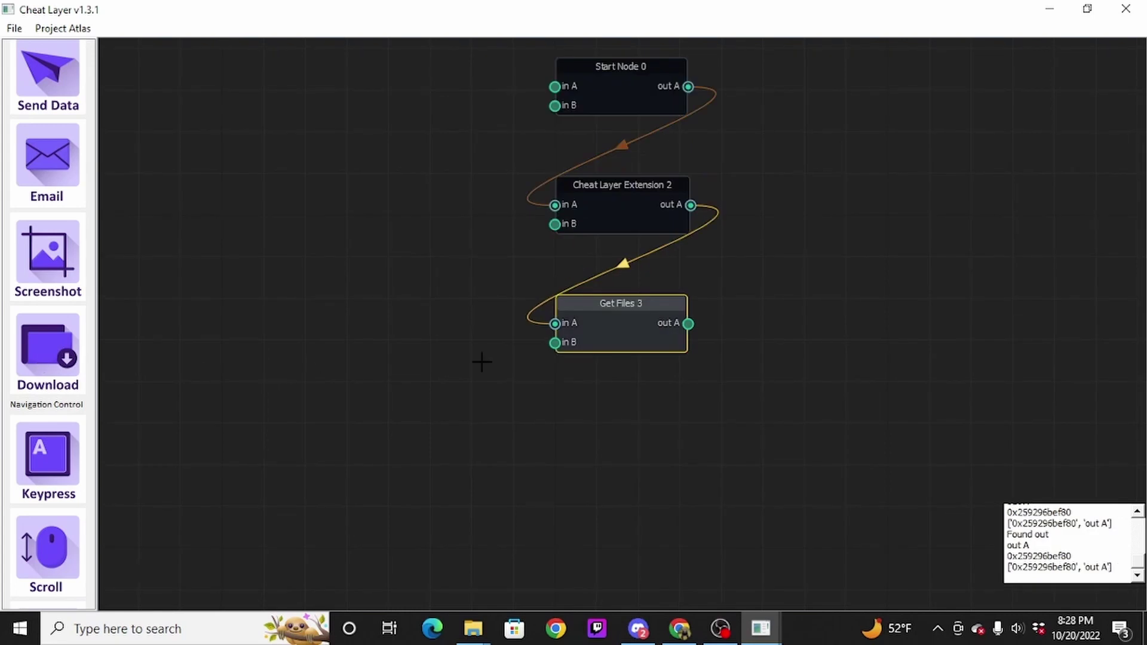
# Step: Set Get Files 3's location to the A-B test folder and its type to jpg
pyautogui.doubleClick(638, 330)
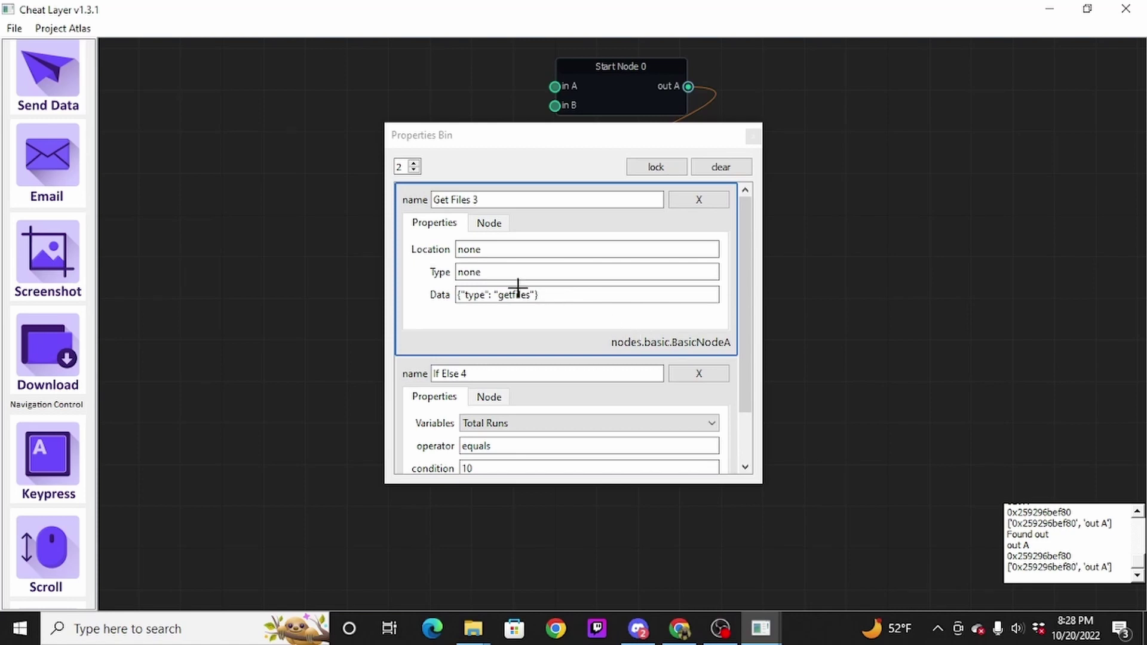
pyautogui.moveTo(517, 251); pyautogui.dragTo(422, 247)
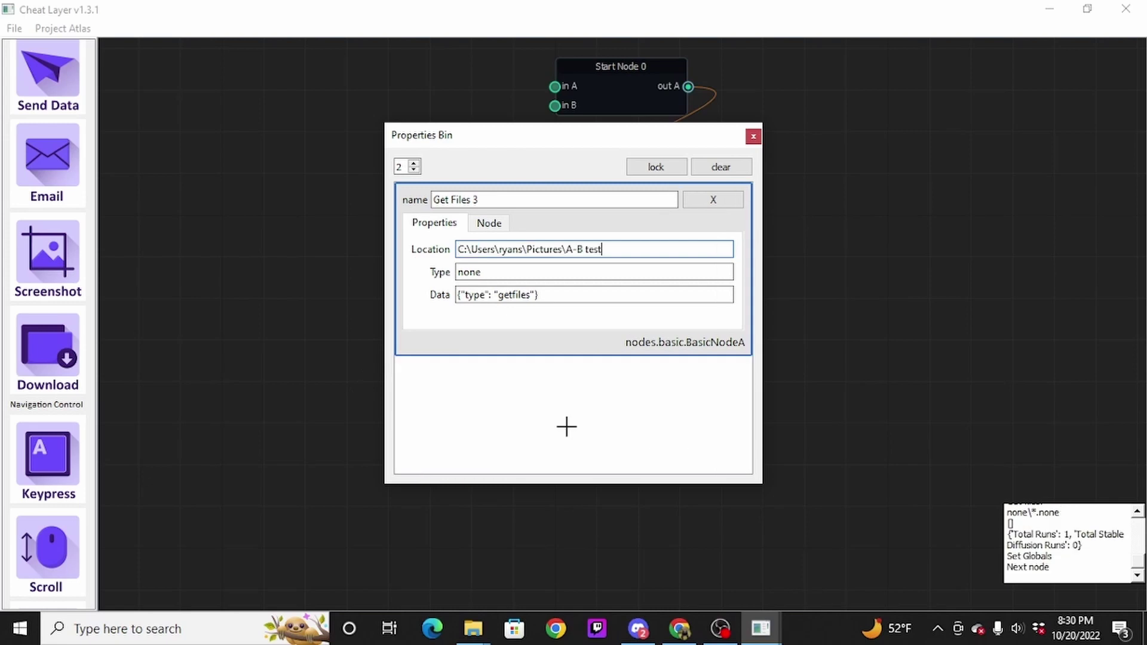
pyautogui.doubleClick(494, 272)
pyautogui.write('jpg')
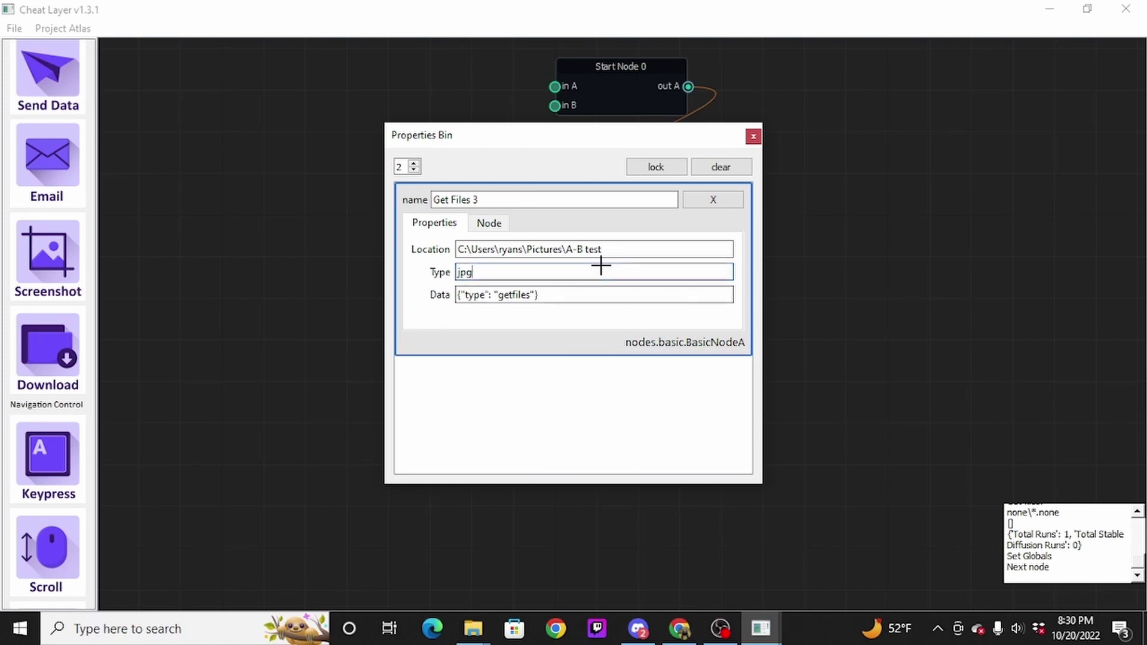
pyautogui.click(624, 249)
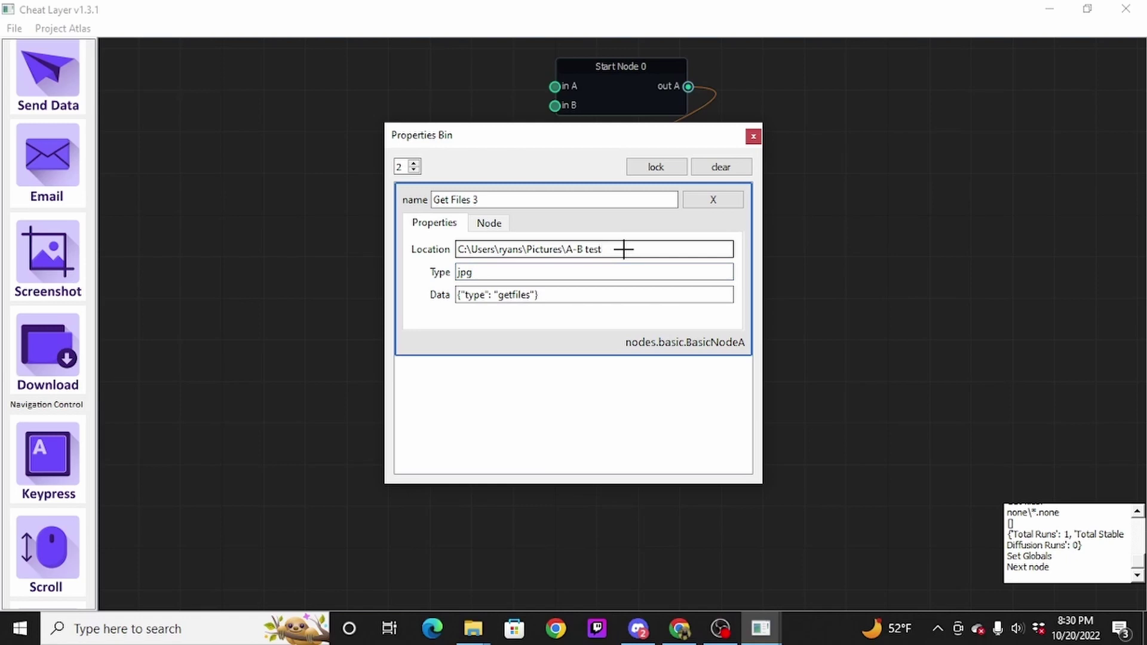
pyautogui.press('Return')
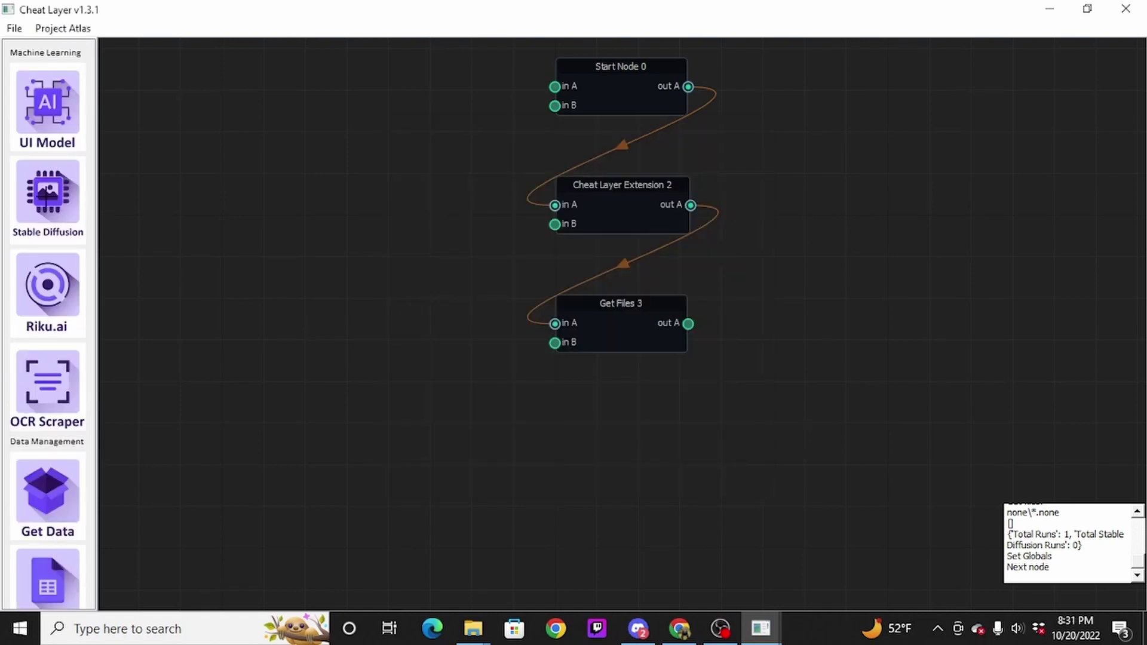
# Step: Add Stable Diffusion Image Generator 4 and switch its mode to Image To Image
pyautogui.click(46, 192)
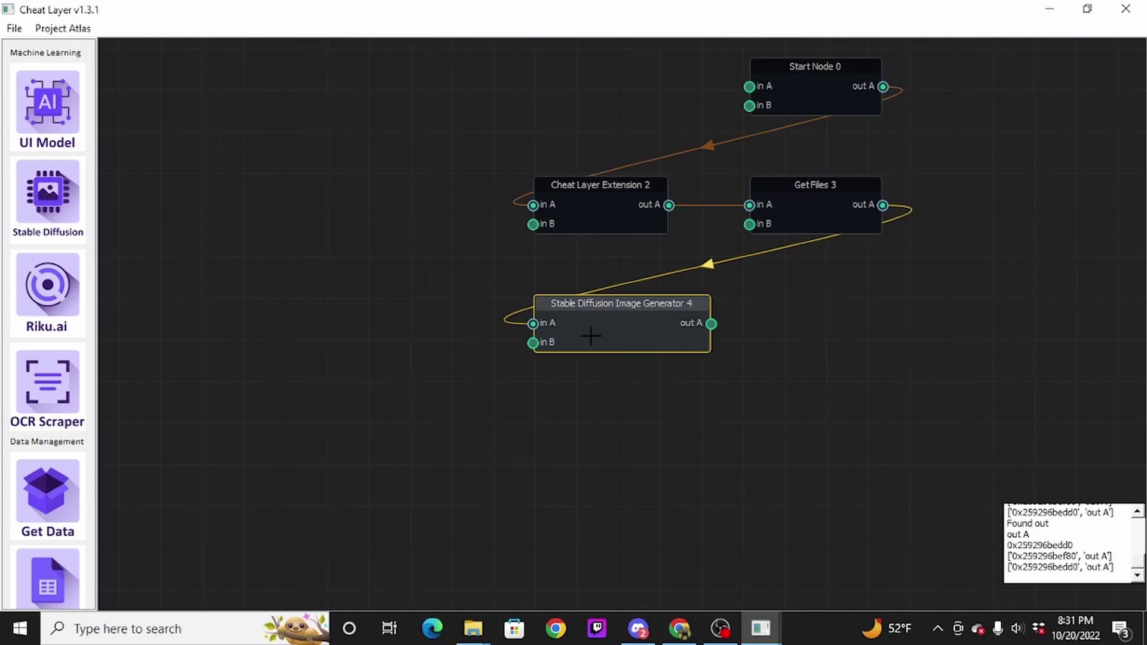
pyautogui.doubleClick(610, 330)
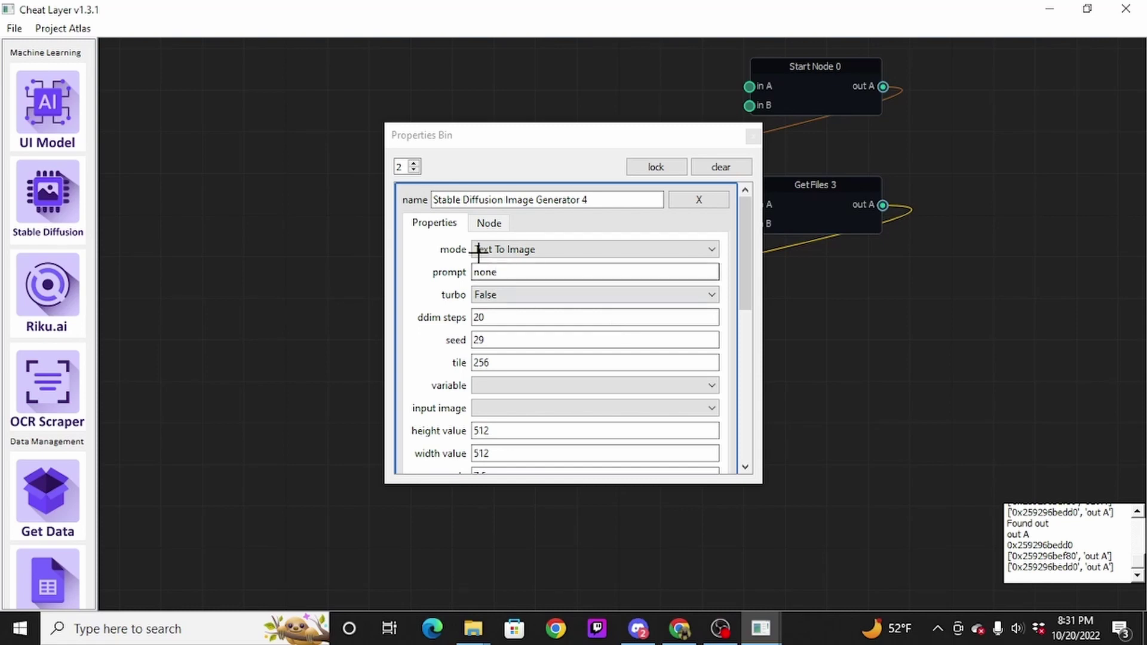
pyautogui.click(711, 248)
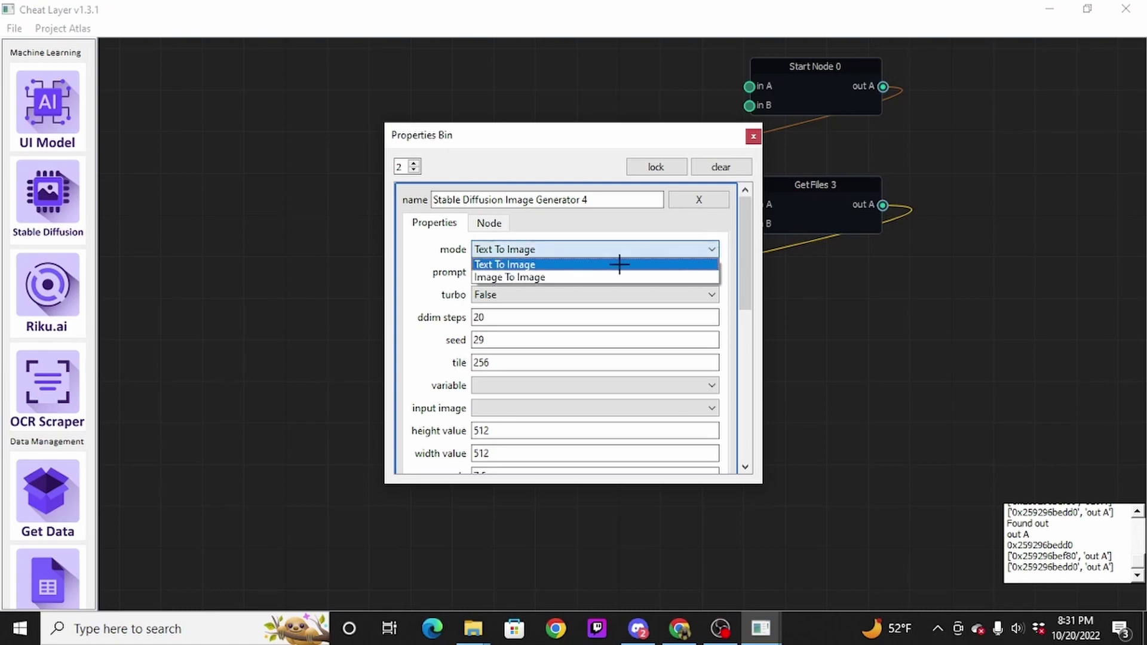
pyautogui.click(535, 277)
pyautogui.click(535, 275)
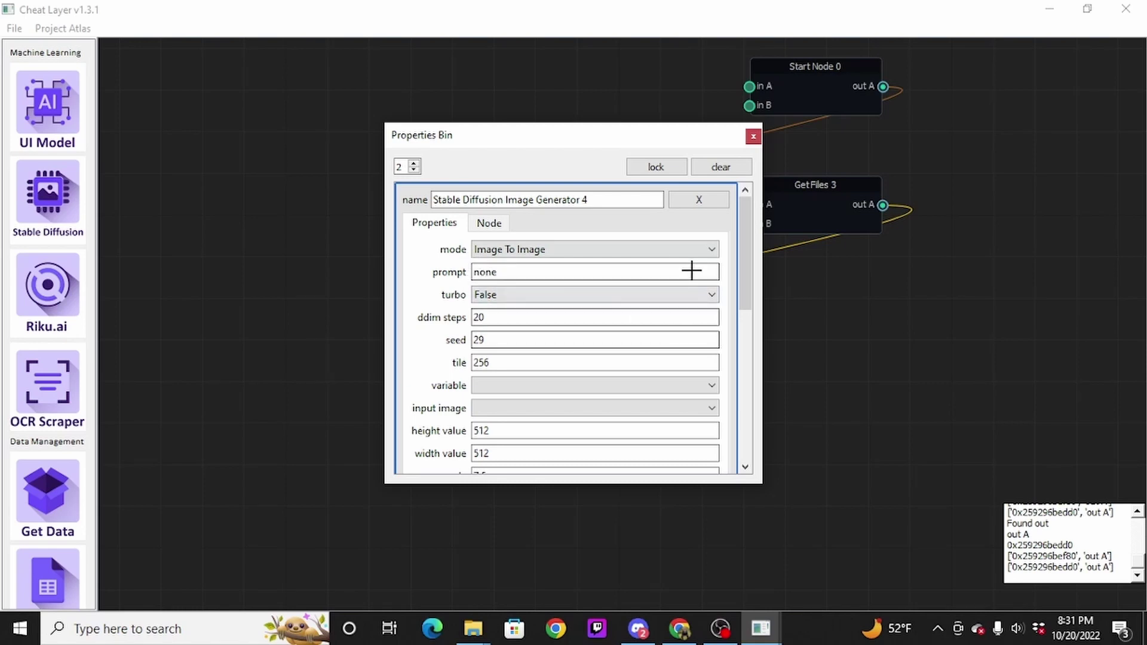
# Step: Set the generator's variable to Loop Total Runs and its input image to Loop Node Runs
pyautogui.moveTo(745, 257); pyautogui.dragTo(744, 306)
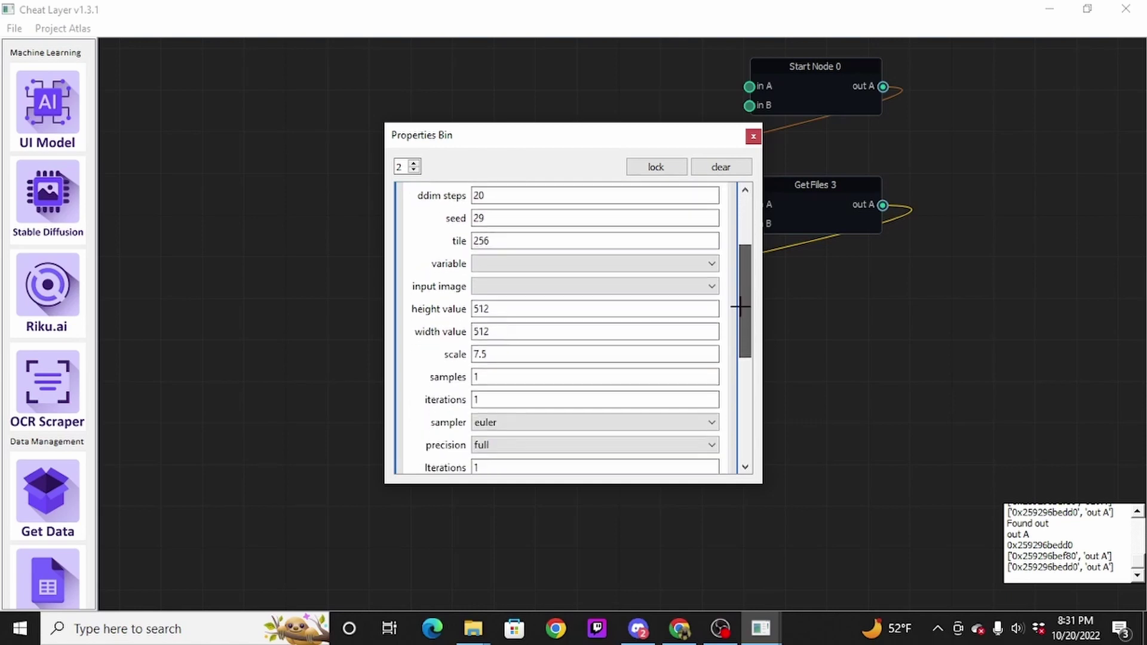
pyautogui.click(714, 264)
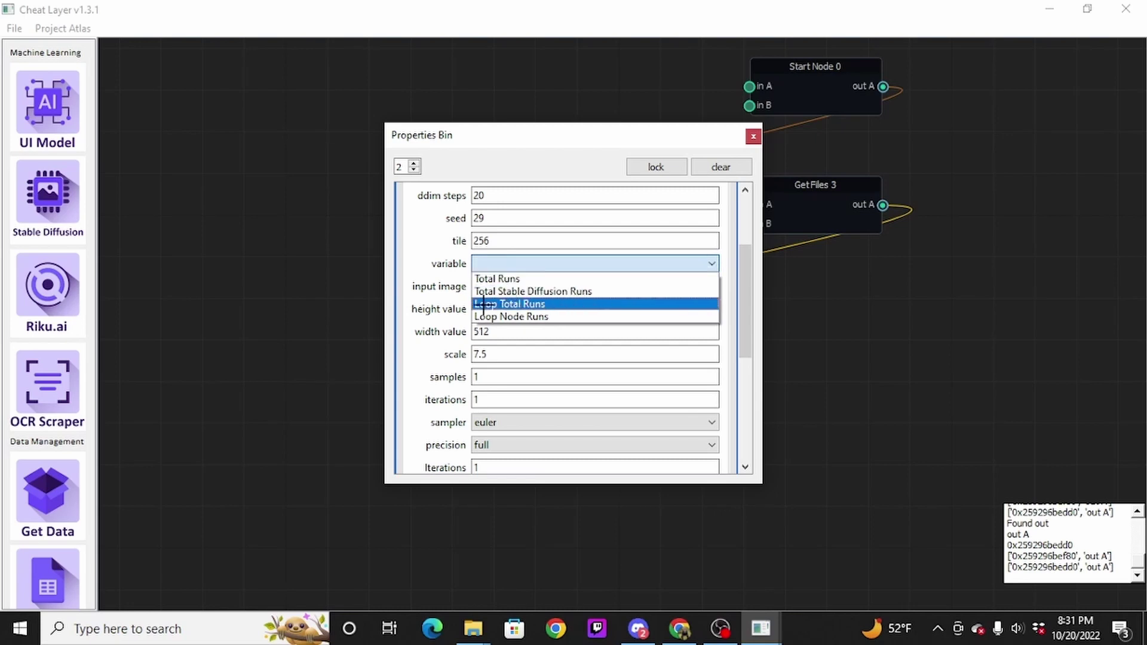
pyautogui.click(541, 305)
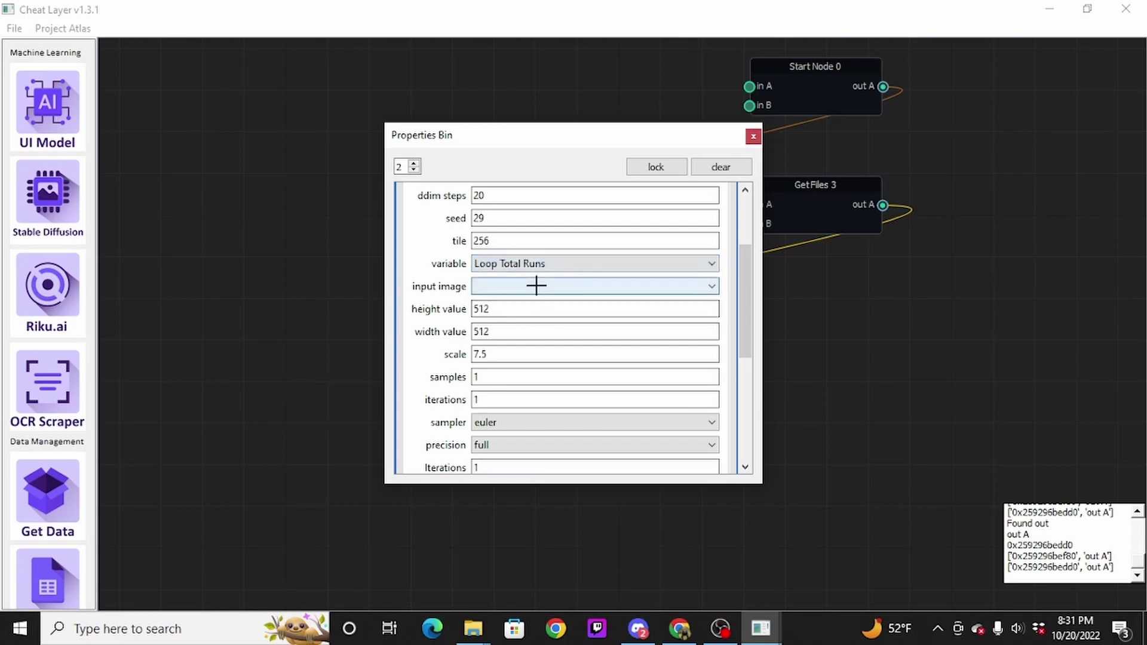
pyautogui.click(538, 286)
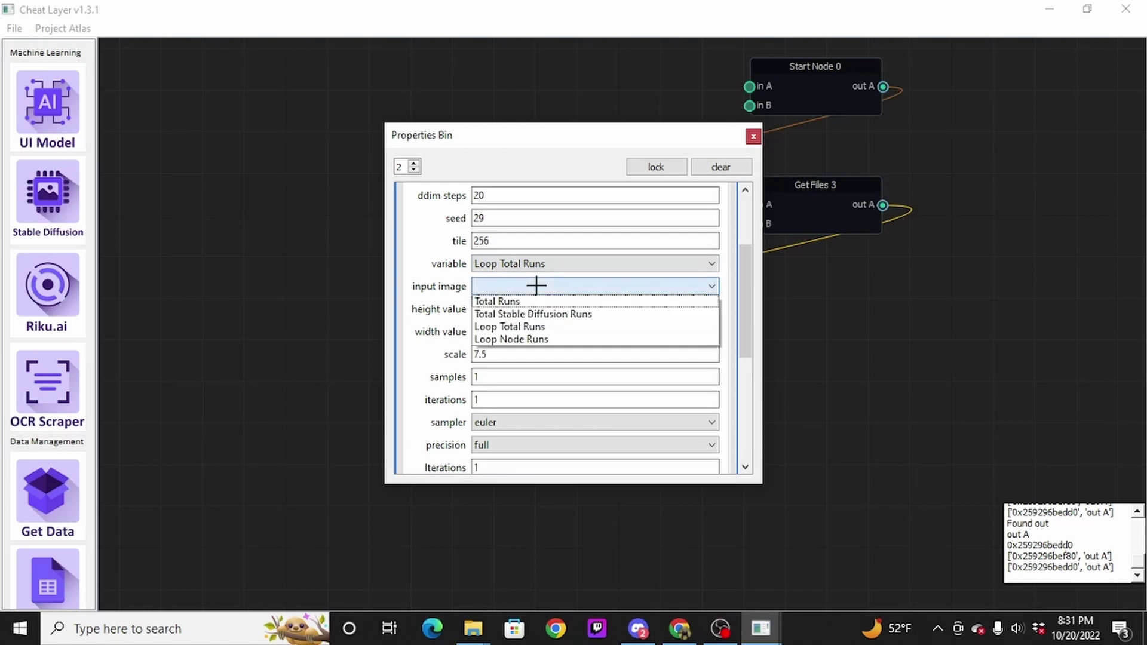
pyautogui.click(517, 338)
# Step: Switch the generator's sampler to plms and select the 7.5 scale value
pyautogui.moveTo(740, 287); pyautogui.dragTo(740, 316)
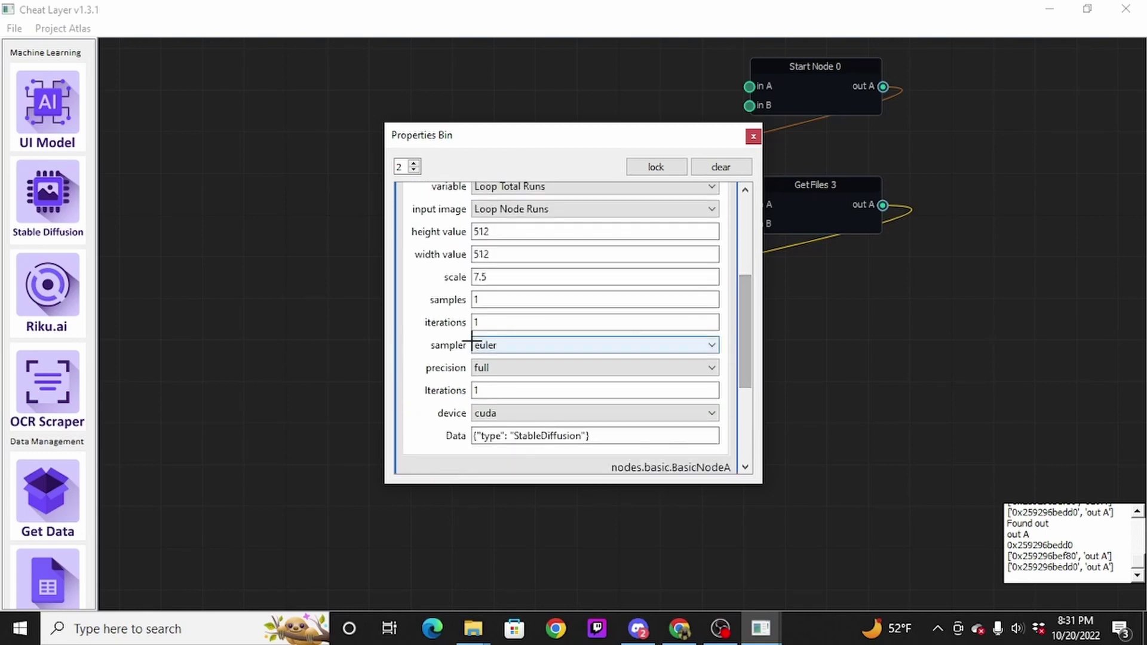
pyautogui.click(708, 345)
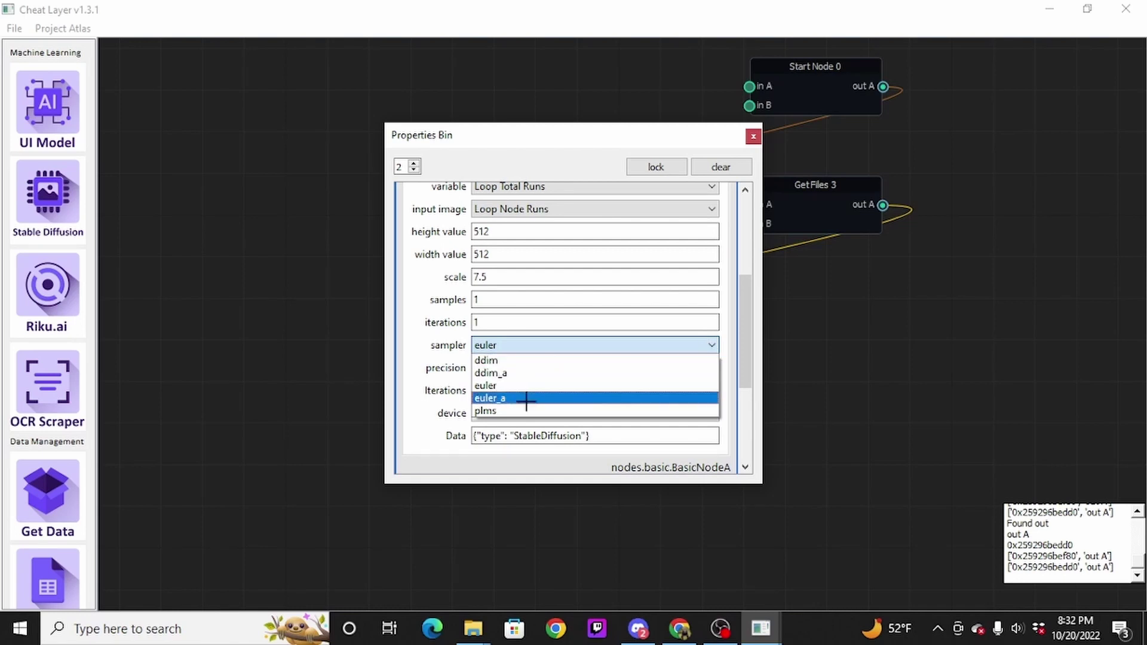
pyautogui.click(510, 410)
pyautogui.scroll(3, 747, 304)
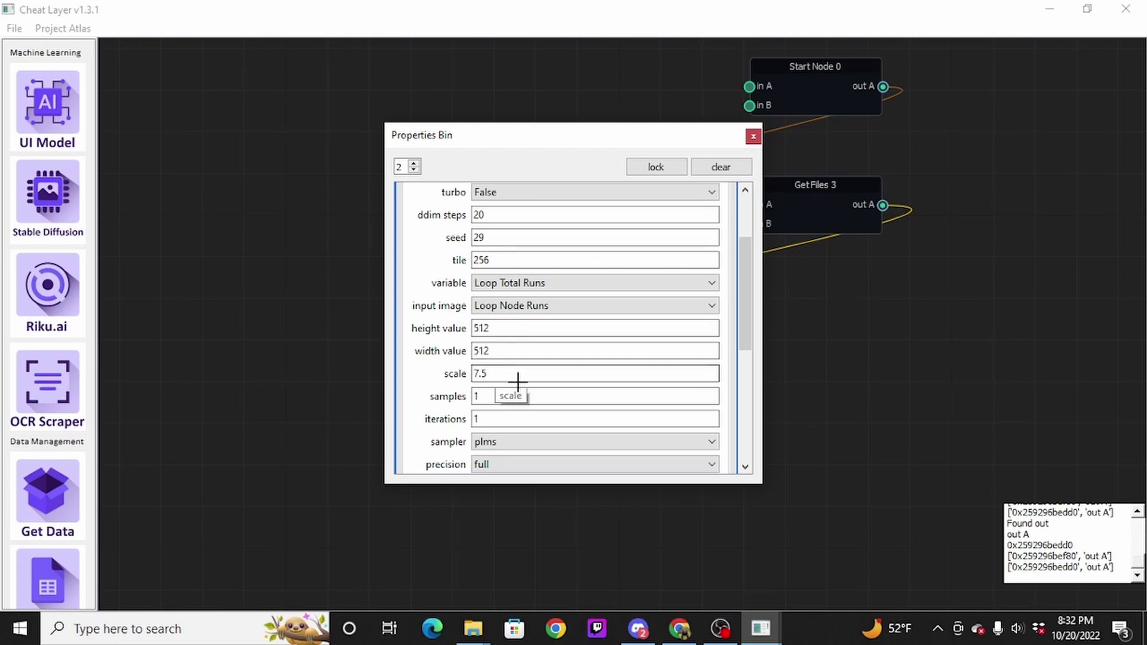
pyautogui.doubleClick(505, 377)
pyautogui.scroll(3, 738, 340)
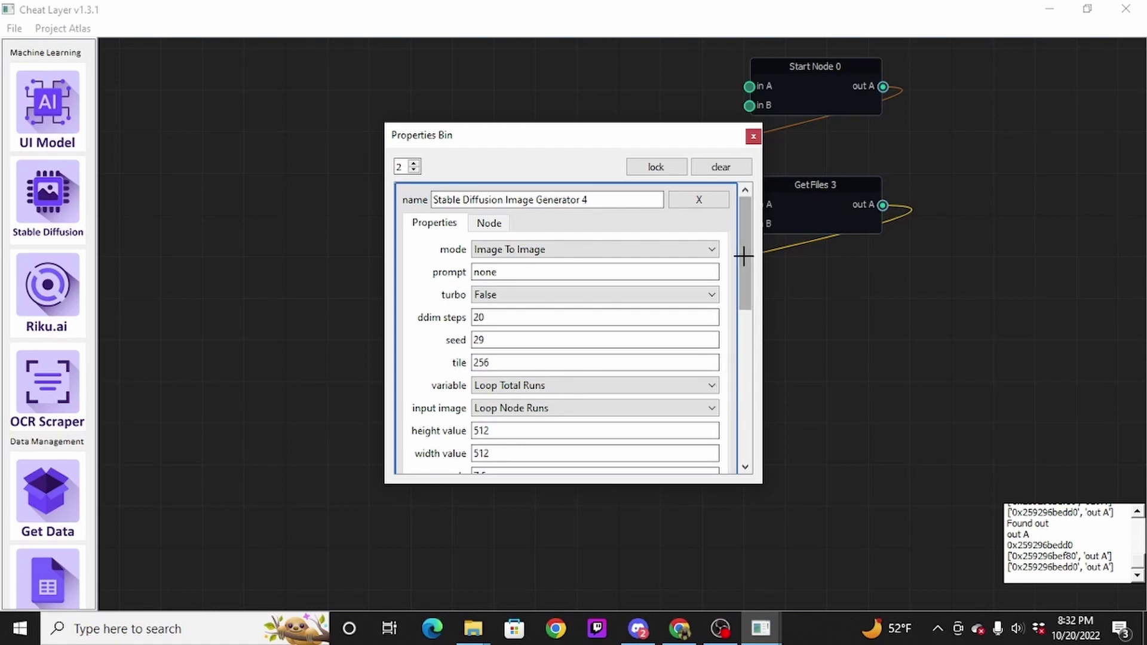
# Step: Replace the 'none' prompt with anime-style text and close Properties Bin
pyautogui.moveTo(744, 251); pyautogui.dragTo(745, 225)
pyautogui.moveTo(538, 272); pyautogui.dragTo(440, 272)
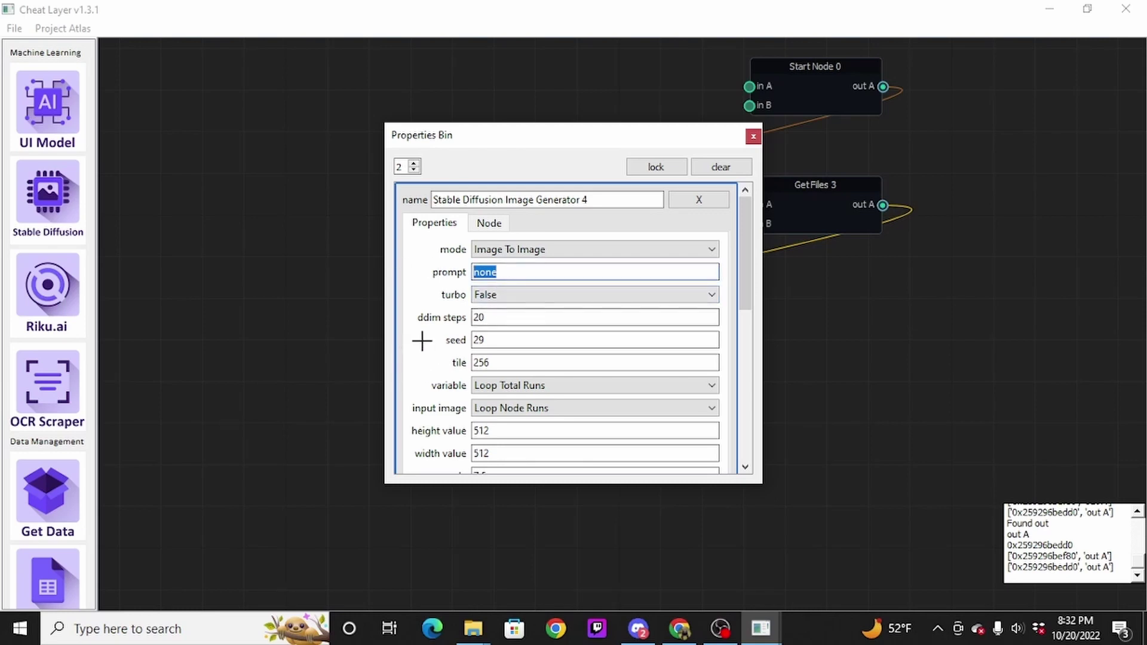
pyautogui.write('anime style')
pyautogui.click(381, 448)
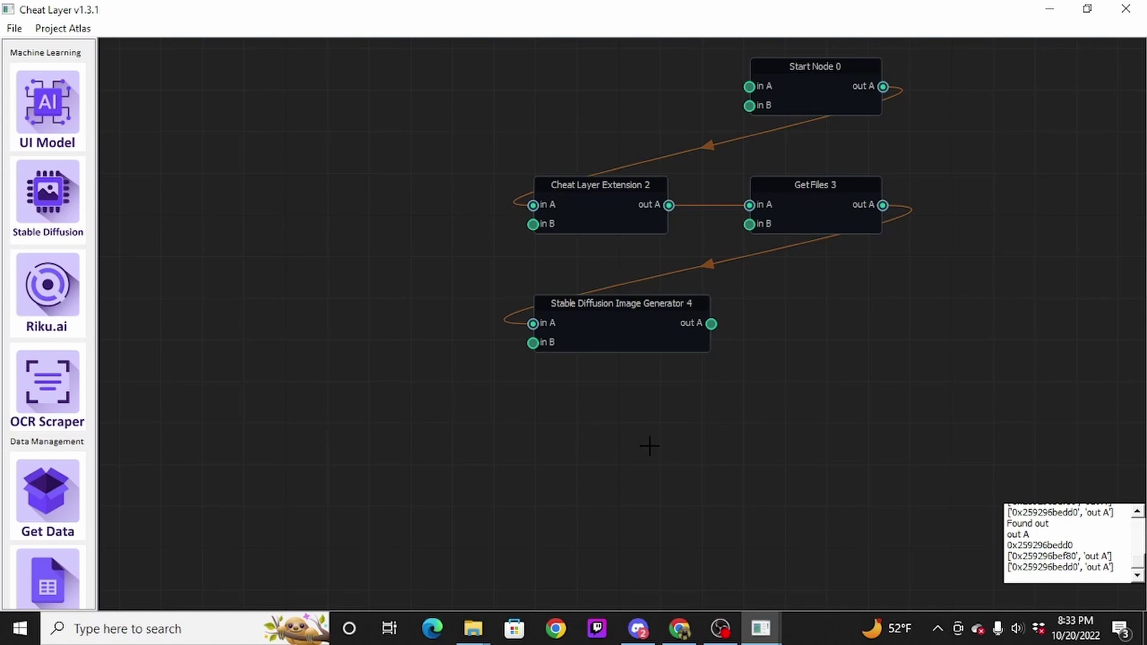
# Step: Add If Else 5 and wire its out B back into the generator's in B
pyautogui.scroll(-10, 69, 358)
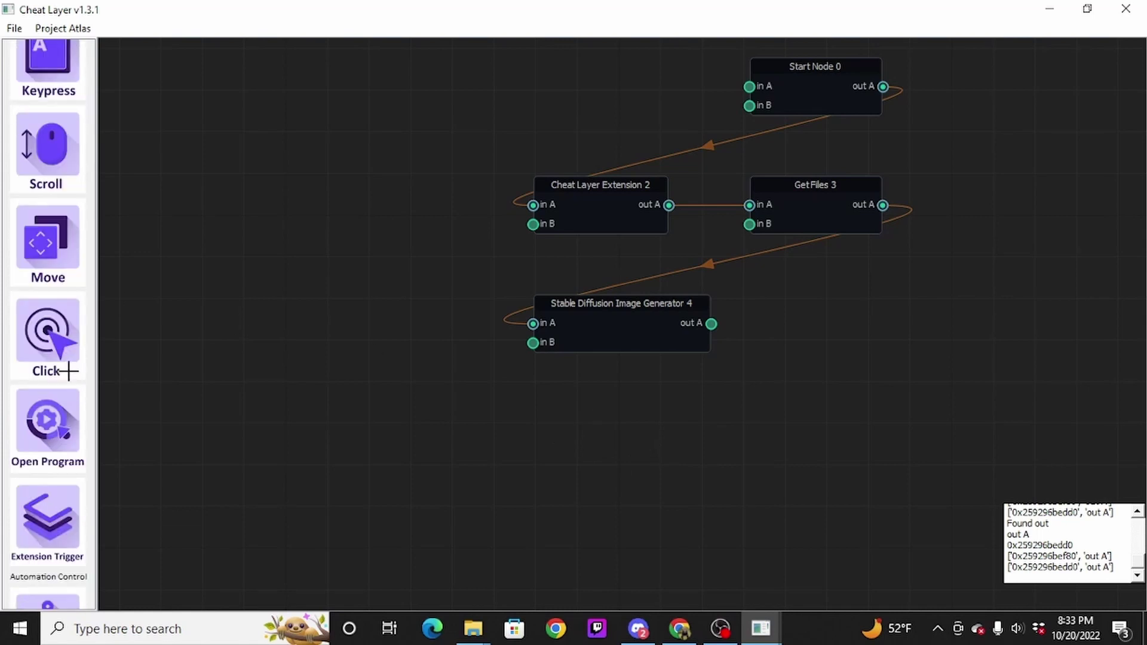
pyautogui.scroll(-5, 67, 371)
pyautogui.click(50, 292)
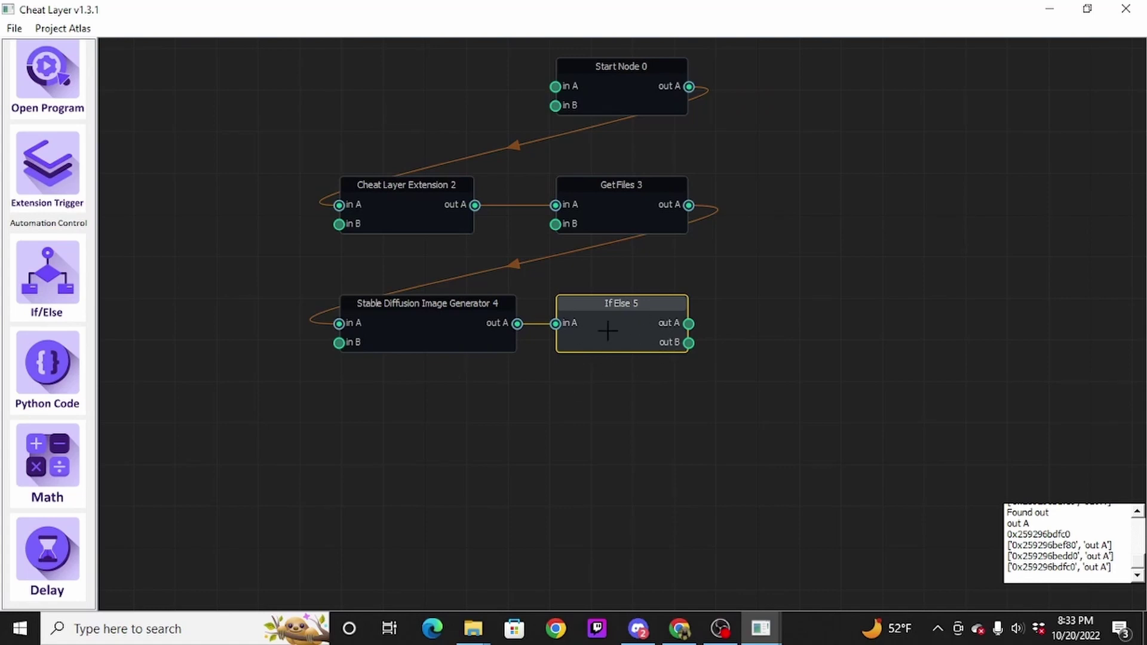
pyautogui.moveTo(607, 330)
pyautogui.mouseDown()
pyautogui.moveTo(627, 387)
pyautogui.moveTo(616, 341)
pyautogui.mouseUp()
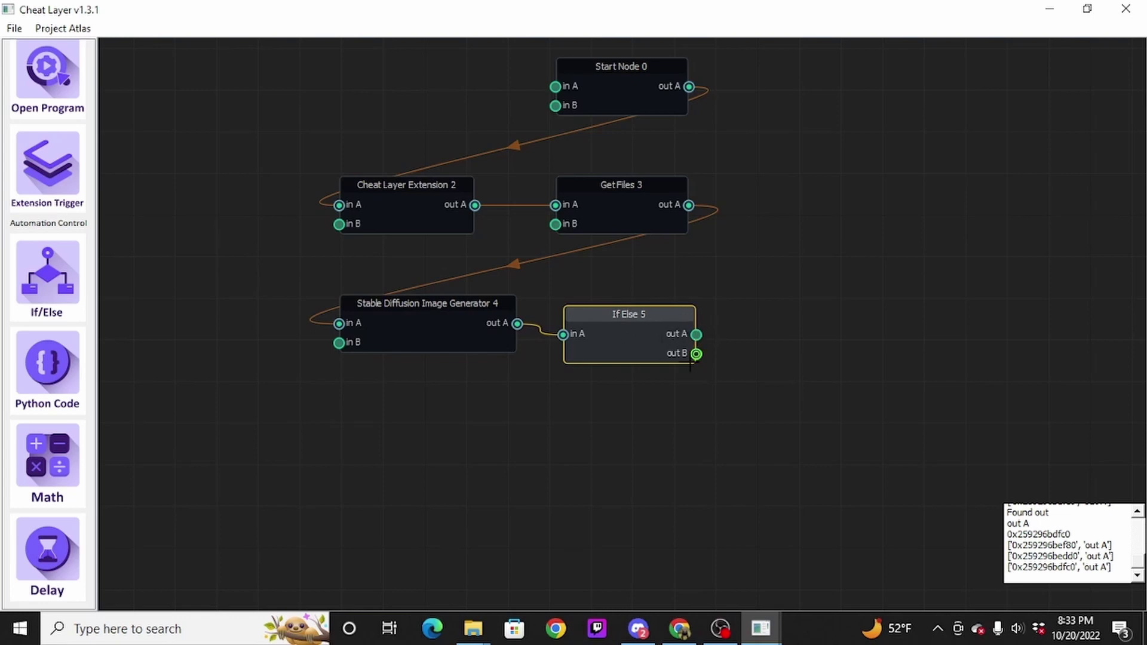
pyautogui.moveTo(696, 354); pyautogui.dragTo(339, 342)
pyautogui.moveTo(622, 336); pyautogui.dragTo(416, 455)
pyautogui.doubleClick(413, 445)
# Step: Set If Else 5's condition to Total Runs equals 5 and close the properties
pyautogui.click(517, 247)
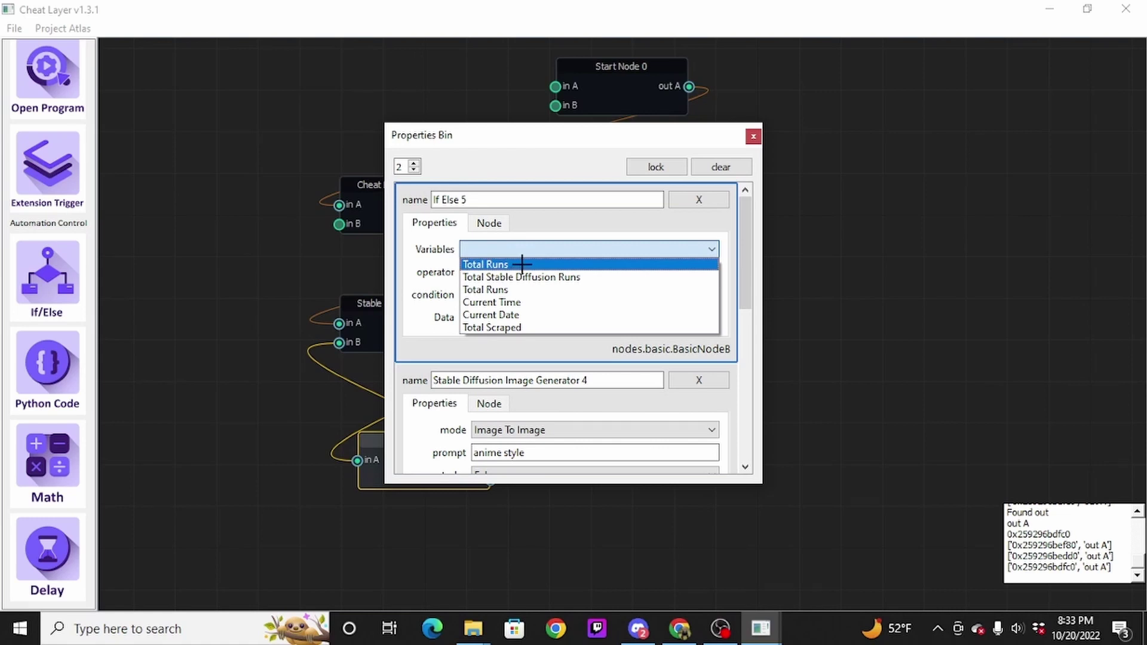
pyautogui.click(522, 264)
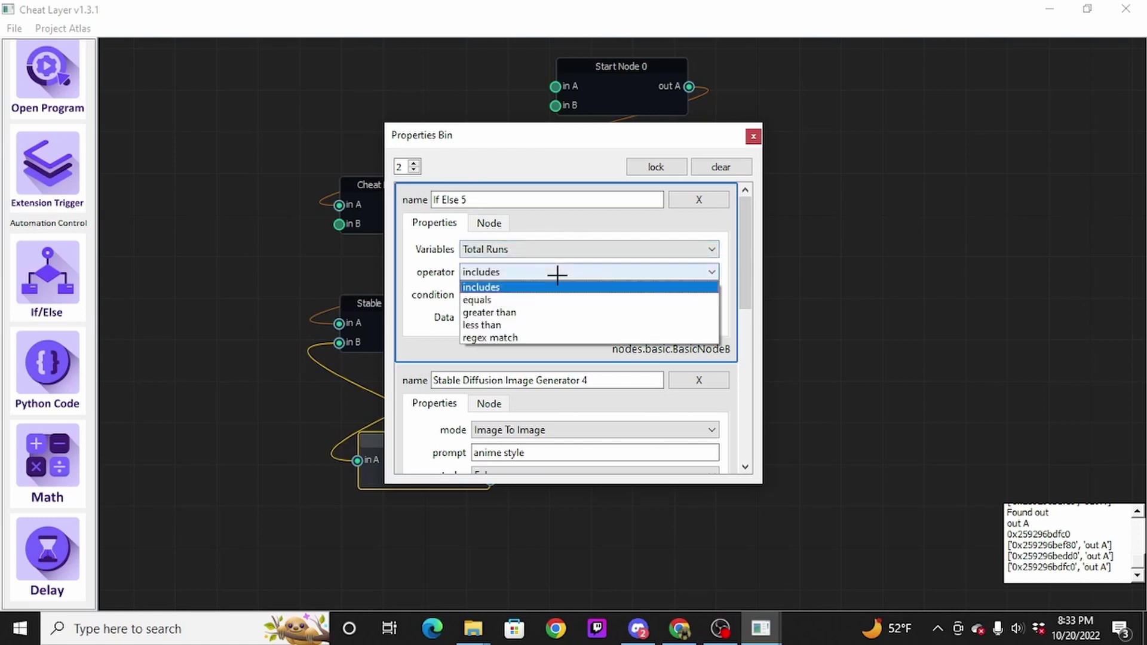
pyautogui.click(525, 299)
pyautogui.doubleClick(520, 298)
pyautogui.write('5')
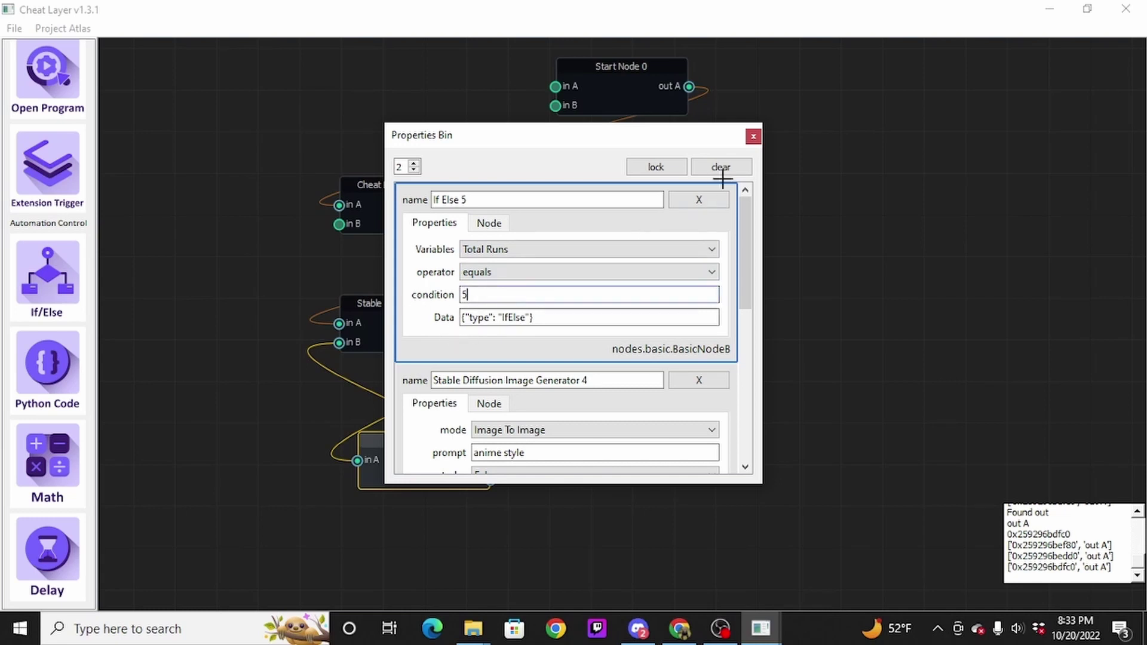
pyautogui.click(754, 136)
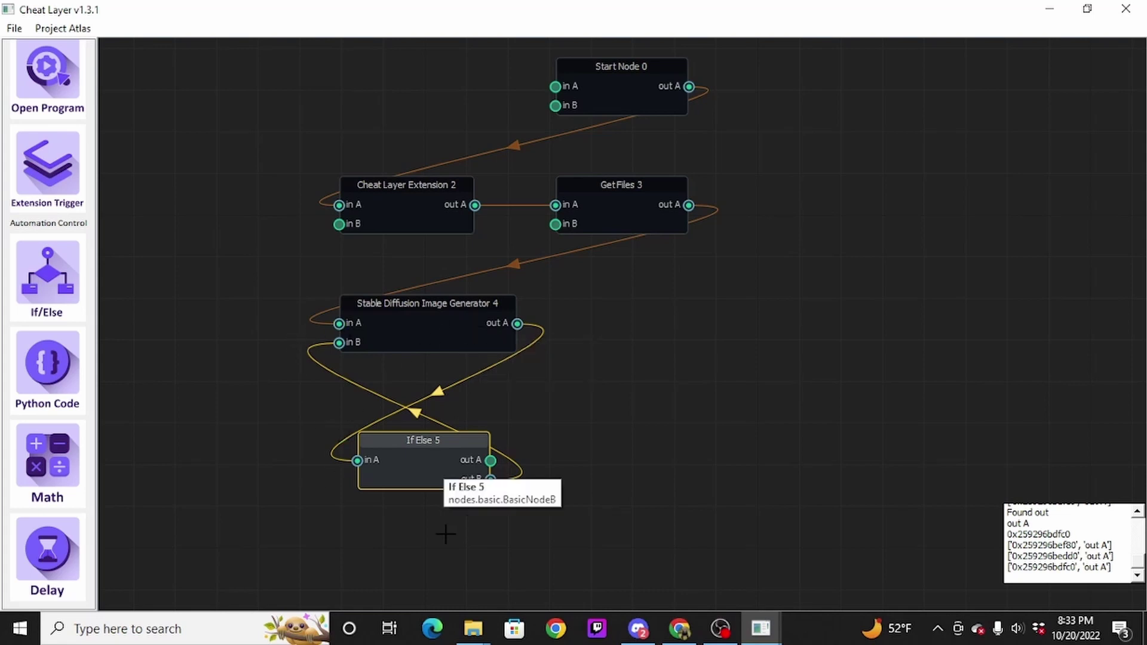
# Step: Recentre the graph and run the automation with File > Run
pyautogui.moveTo(341, 534); pyautogui.dragTo(496, 468)
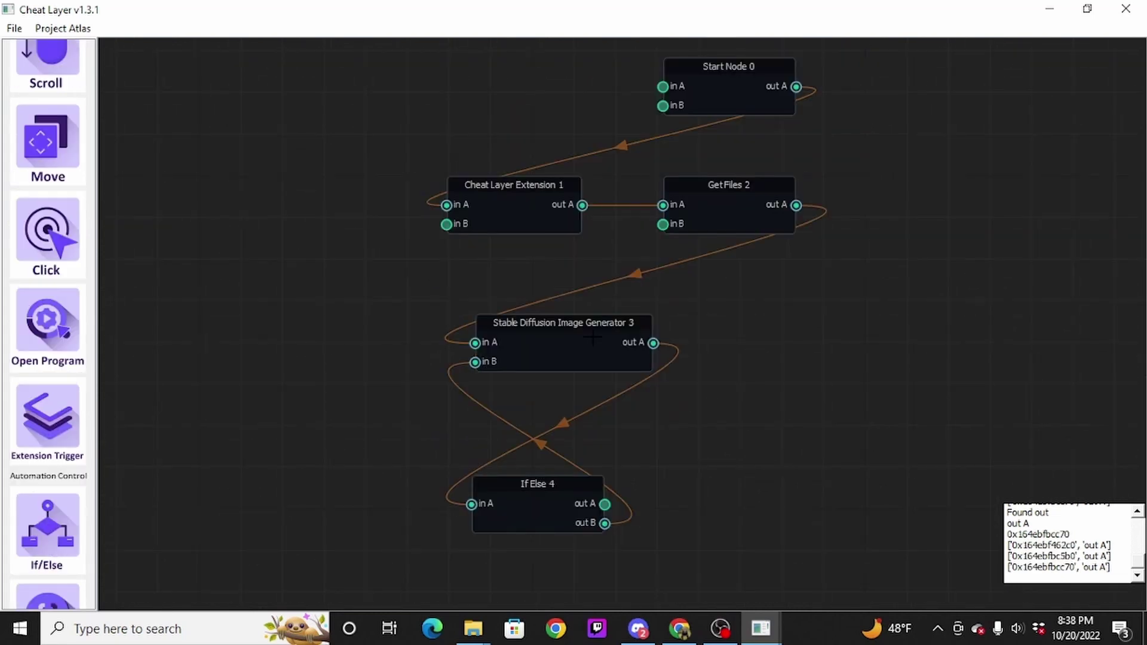
pyautogui.click(13, 28)
pyautogui.click(14, 29)
pyautogui.click(14, 29)
pyautogui.click(24, 101)
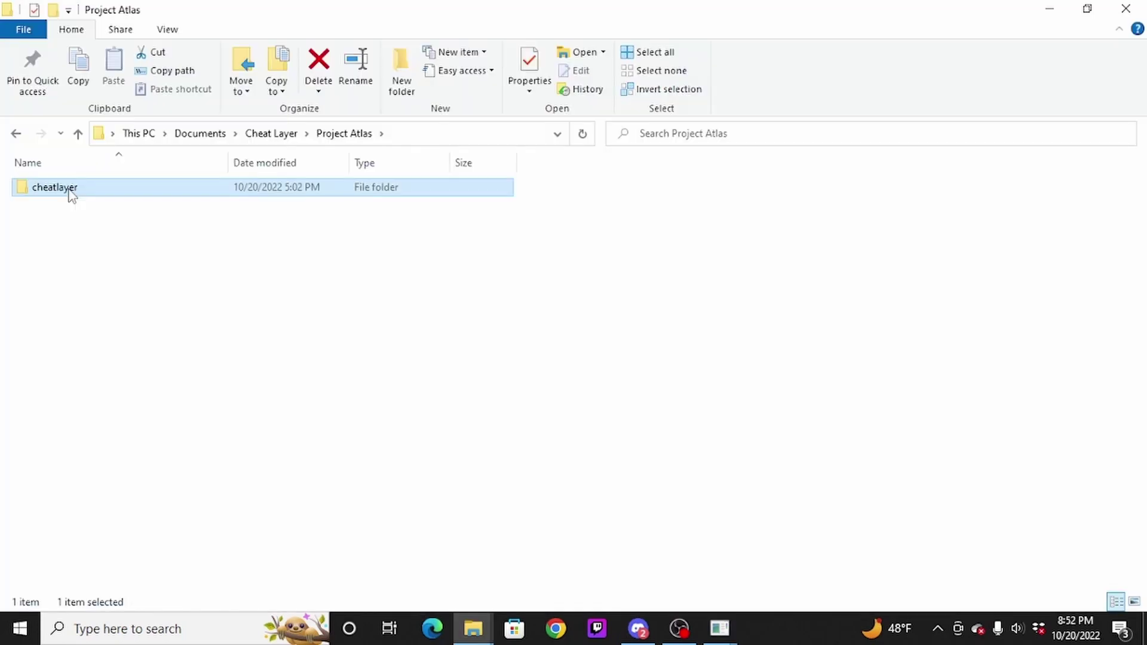
# Step: Browse cheatlayer > outputs > img2img-samples > anime_style_planet, then switch to the A-B test window
pyautogui.click(129, 272)
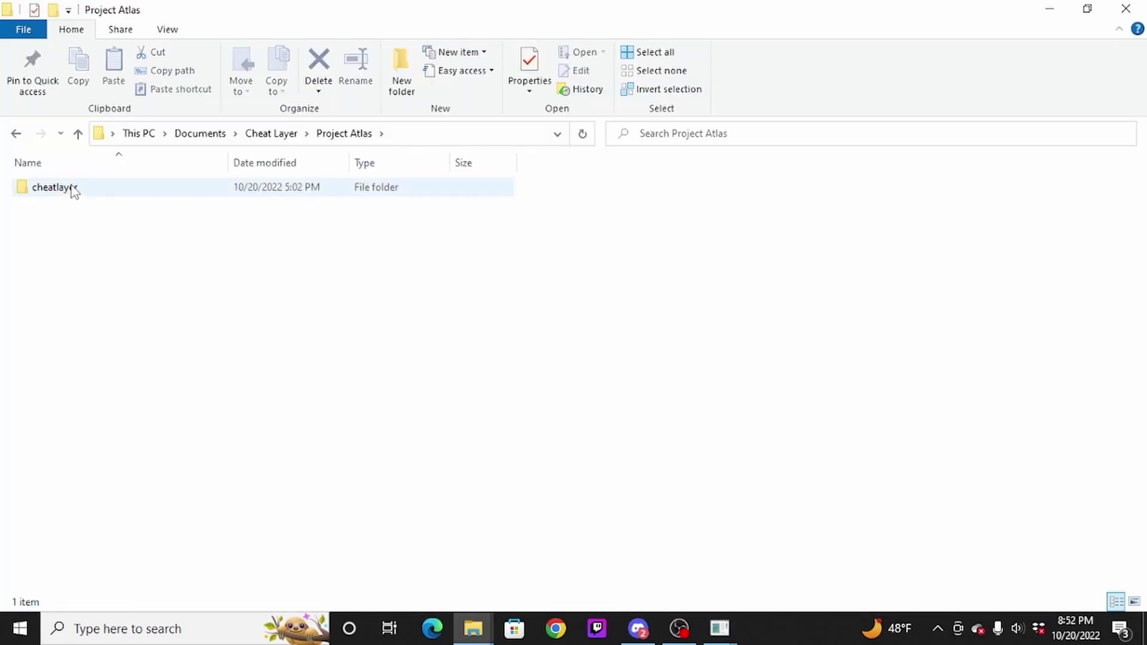
pyautogui.doubleClick(72, 190)
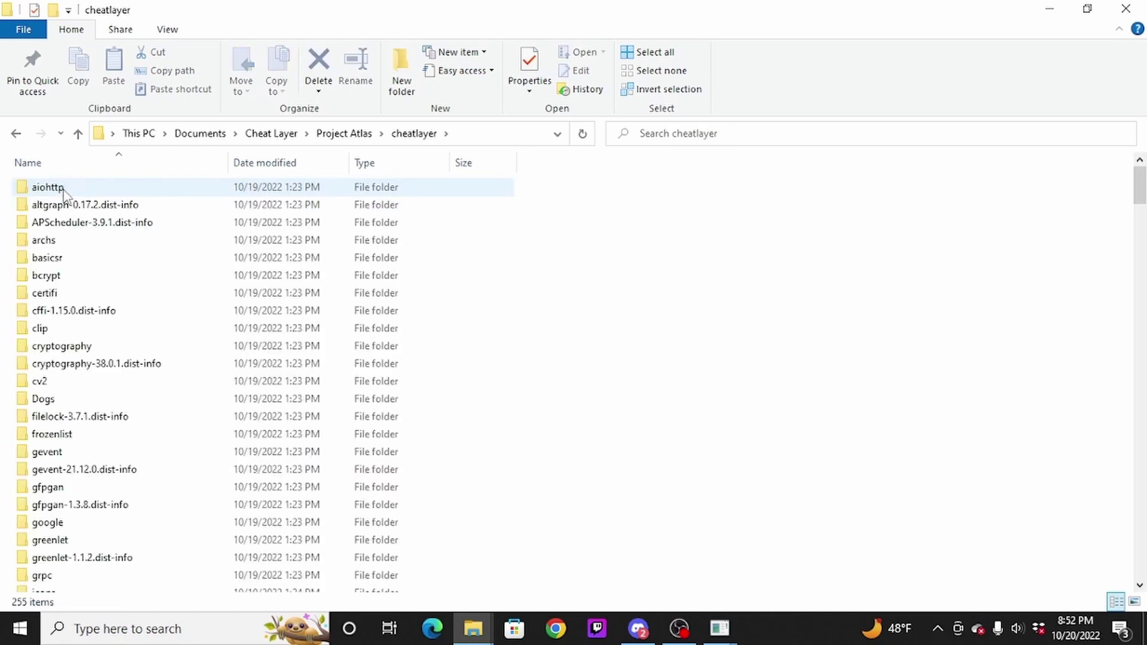
pyautogui.scroll(-2, 185, 308)
pyautogui.scroll(-20, 187, 307)
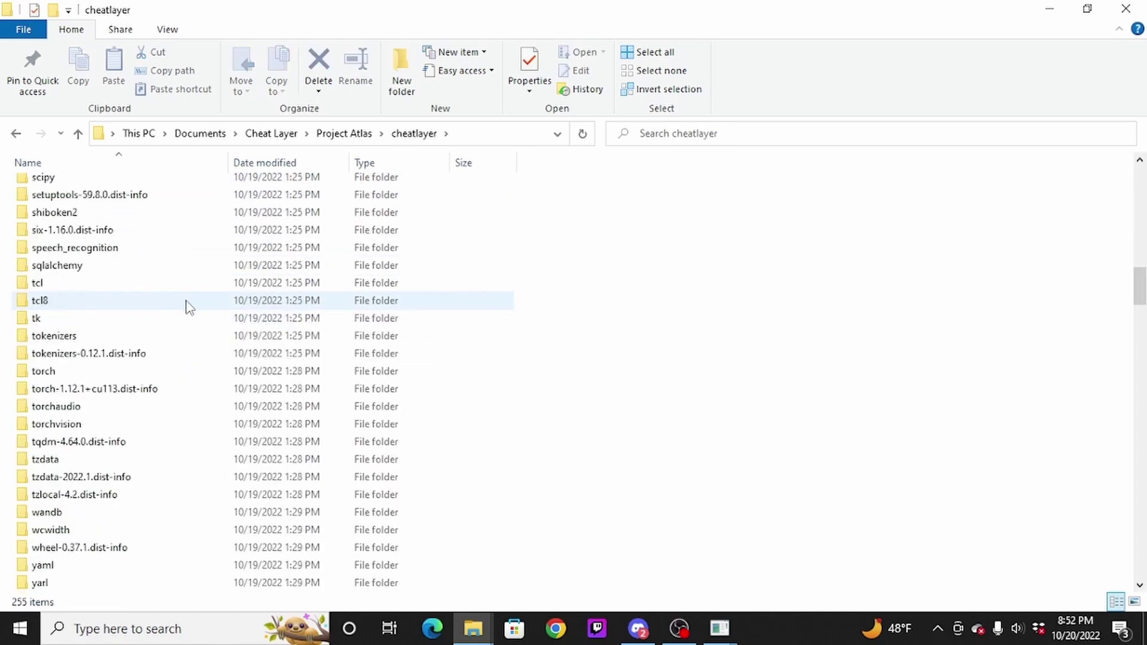
pyautogui.scroll(-12, 191, 308)
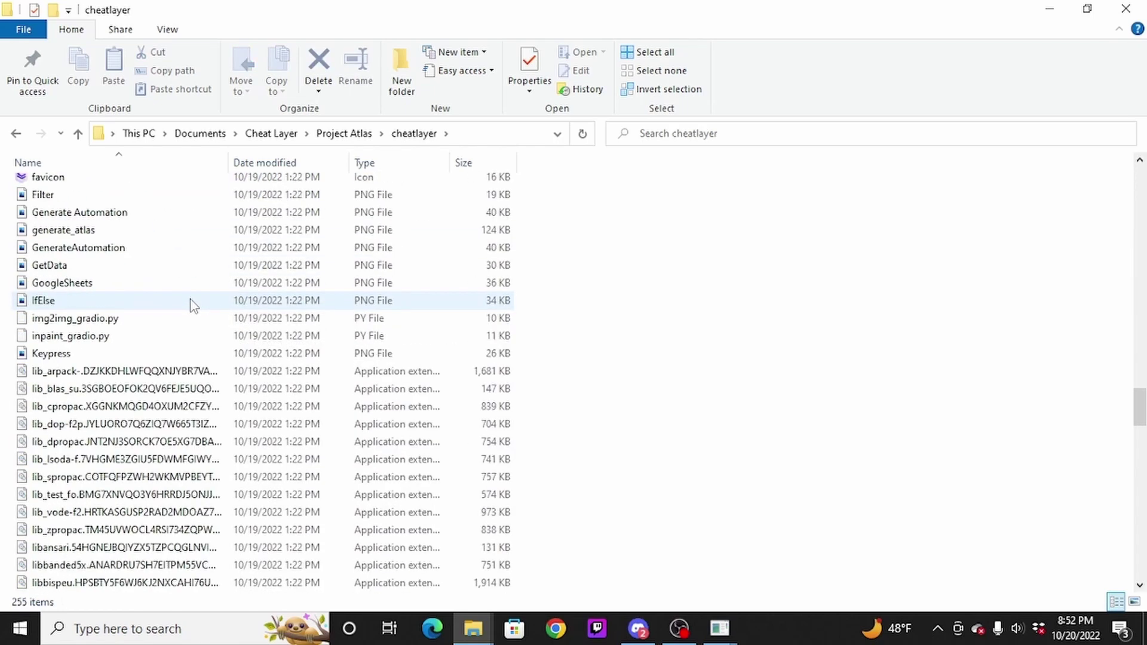
pyautogui.scroll(20, 150, 388)
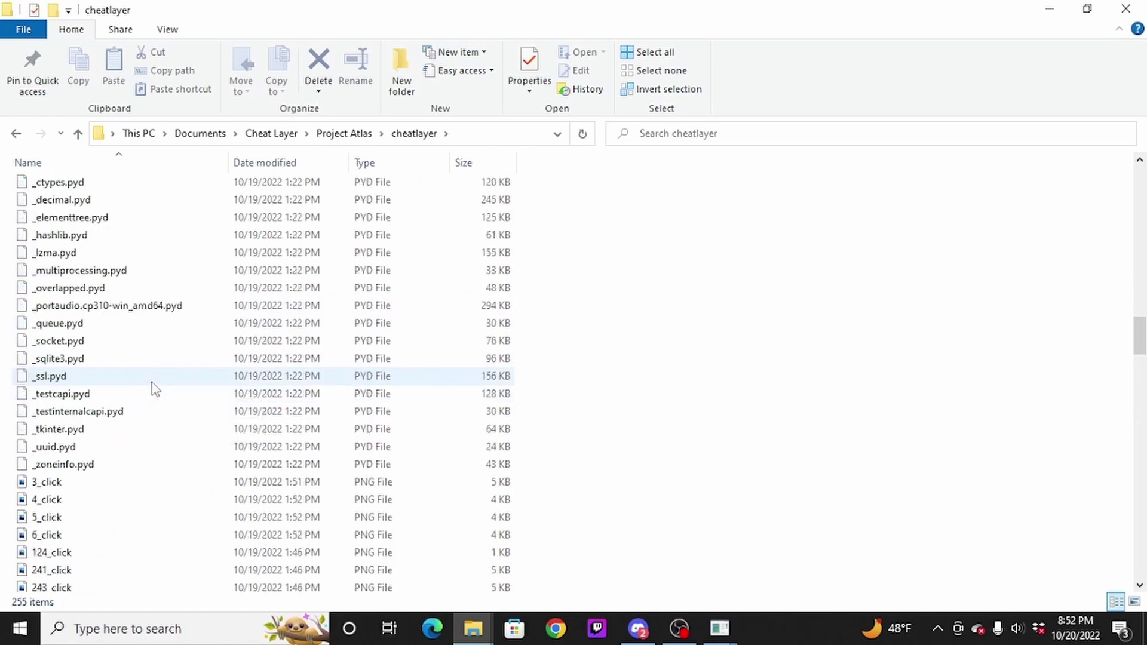
pyautogui.scroll(12, 154, 388)
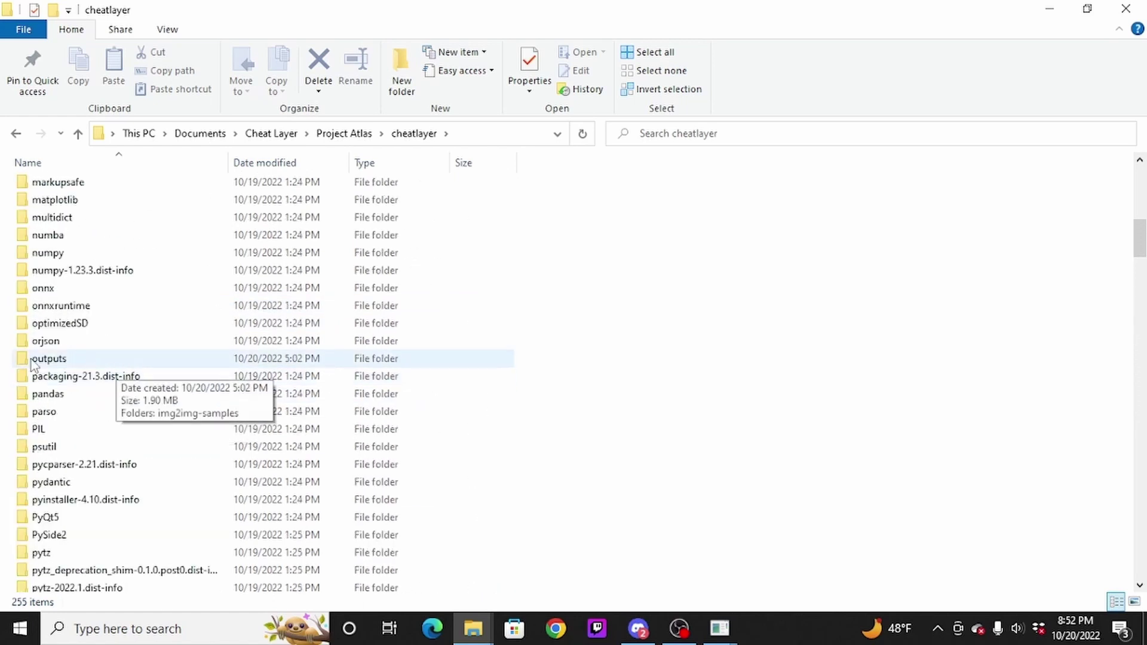
pyautogui.doubleClick(65, 359)
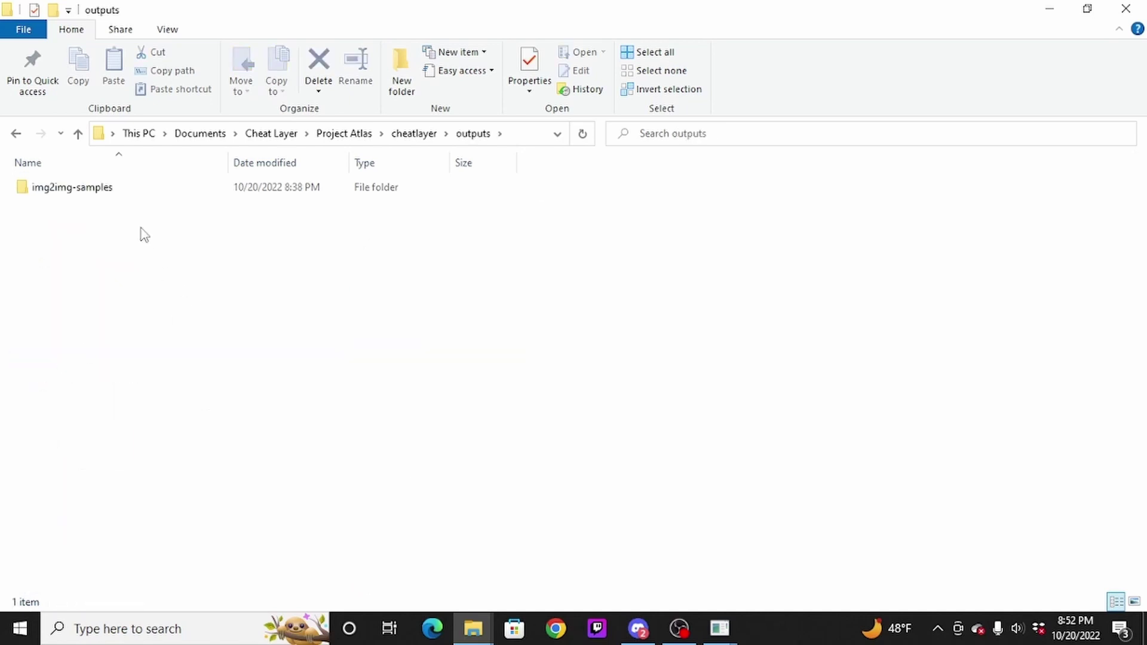
pyautogui.doubleClick(60, 189)
pyautogui.doubleClick(57, 189)
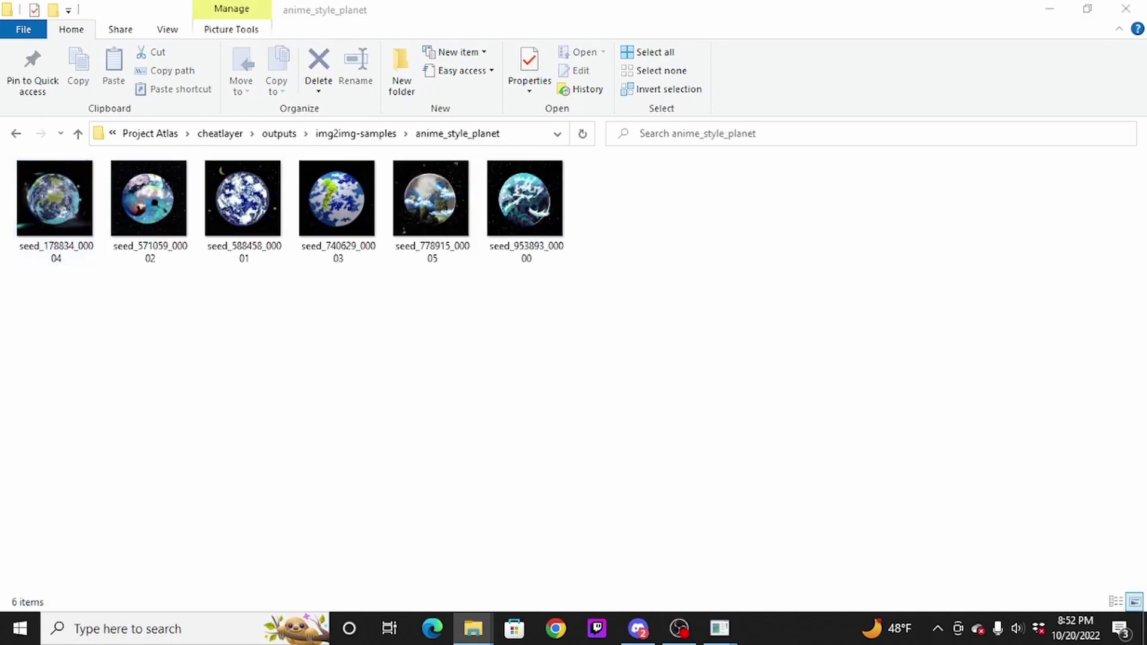
pyautogui.hotkey('alt', 'Tab')
# Step: Maximize the A-B test window and preview the original earth.jpg, then close the viewer
pyautogui.moveTo(546, 64); pyautogui.dragTo(445, 127)
pyautogui.click(662, 111)
pyautogui.doubleClick(45, 184)
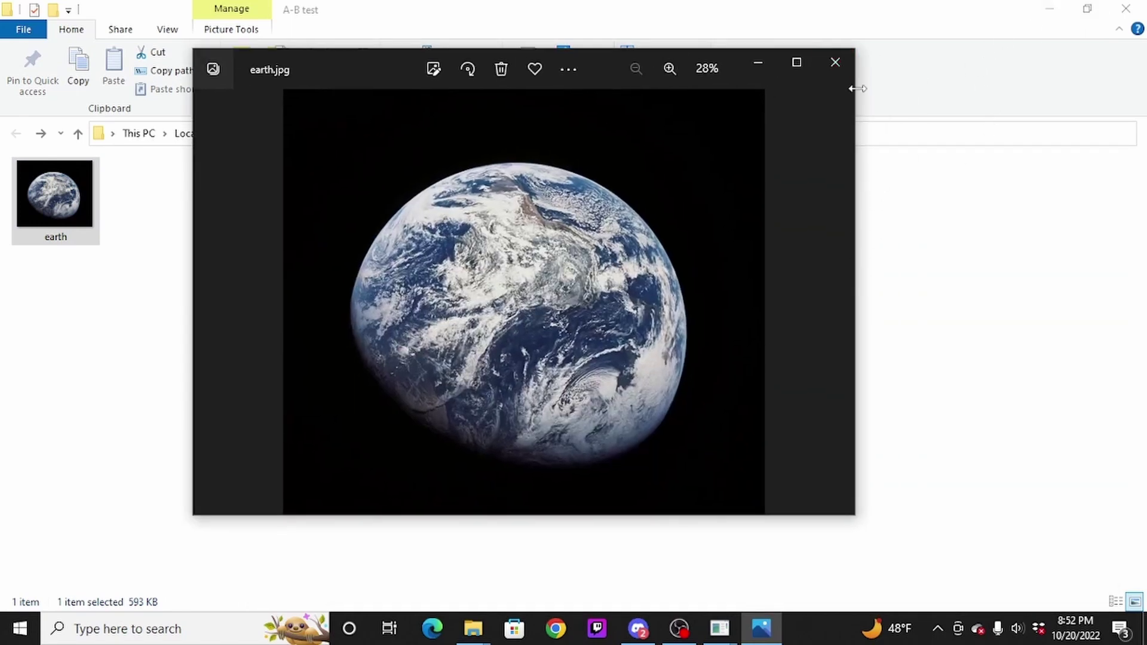
pyautogui.click(835, 62)
# Step: Minimize the A-B test window and marquee-select all six anime planet images
pyautogui.click(1049, 10)
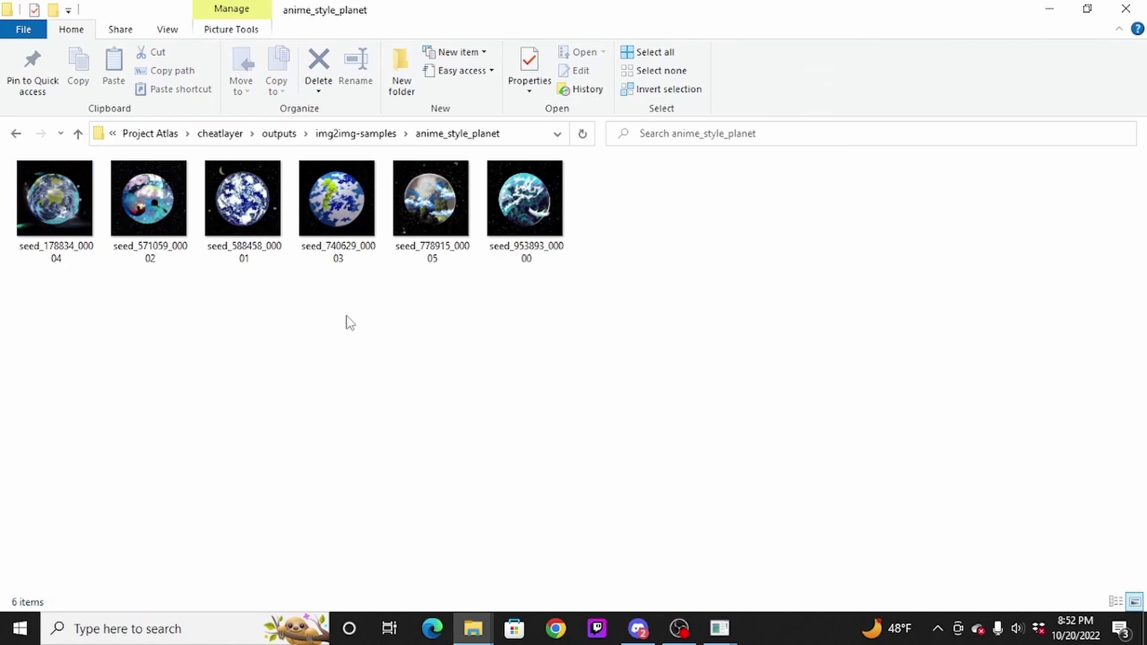
pyautogui.moveTo(55, 198)
pyautogui.moveTo(784, 340); pyautogui.dragTo(58, 161)
# Step: Open the six selected planet images in Microsoft Photos, maximized
pyautogui.rightClick(50, 215)
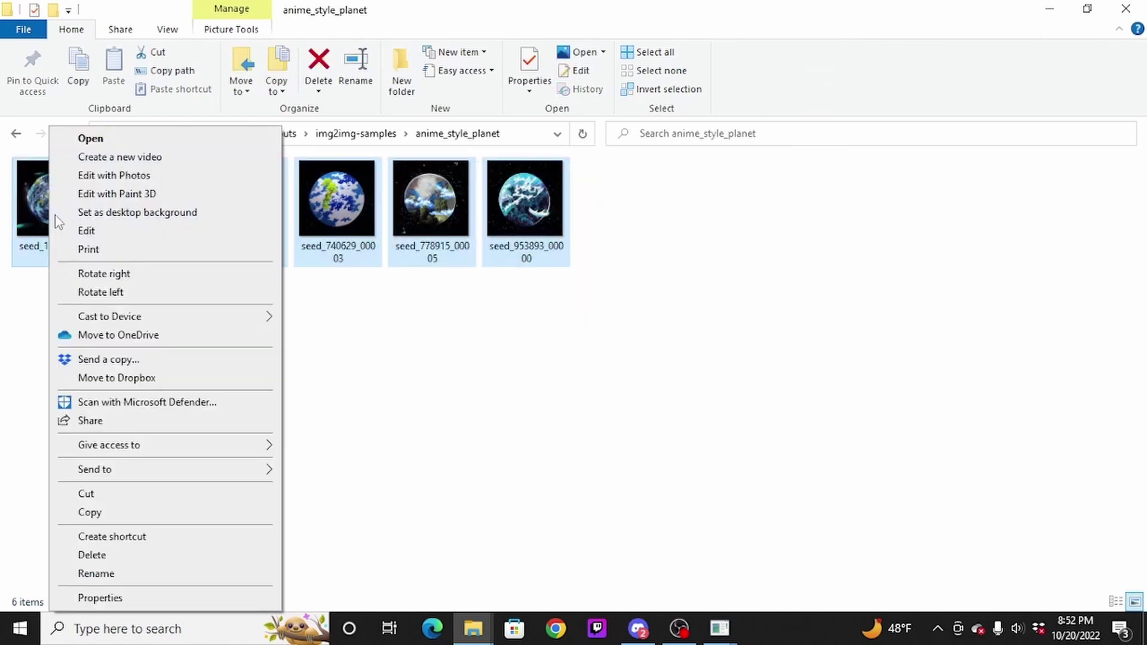
pyautogui.click(121, 141)
pyautogui.moveTo(820, 258)
pyautogui.click(796, 62)
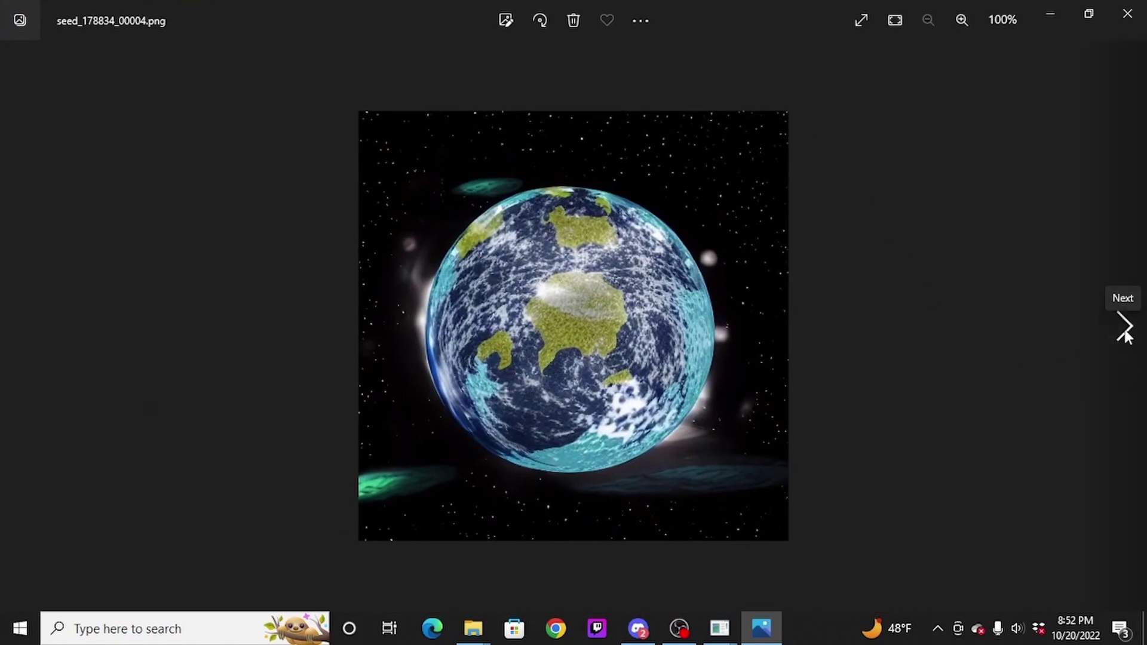
# Step: Page forward through the anime planet images to the last one
pyautogui.click(1125, 327)
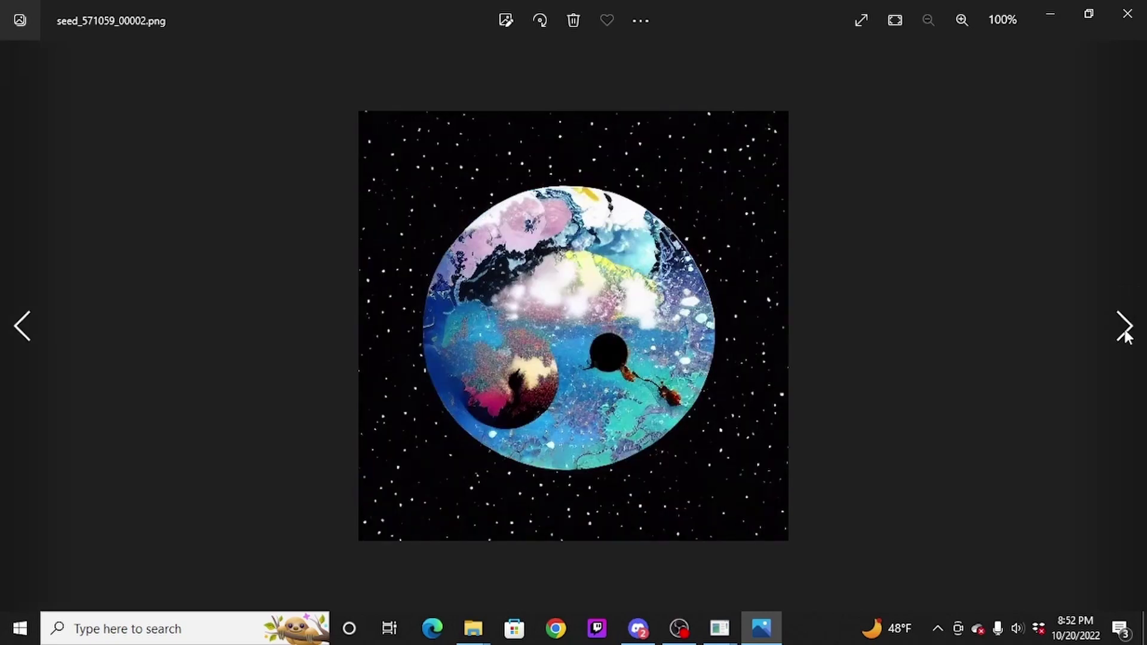
pyautogui.click(1124, 327)
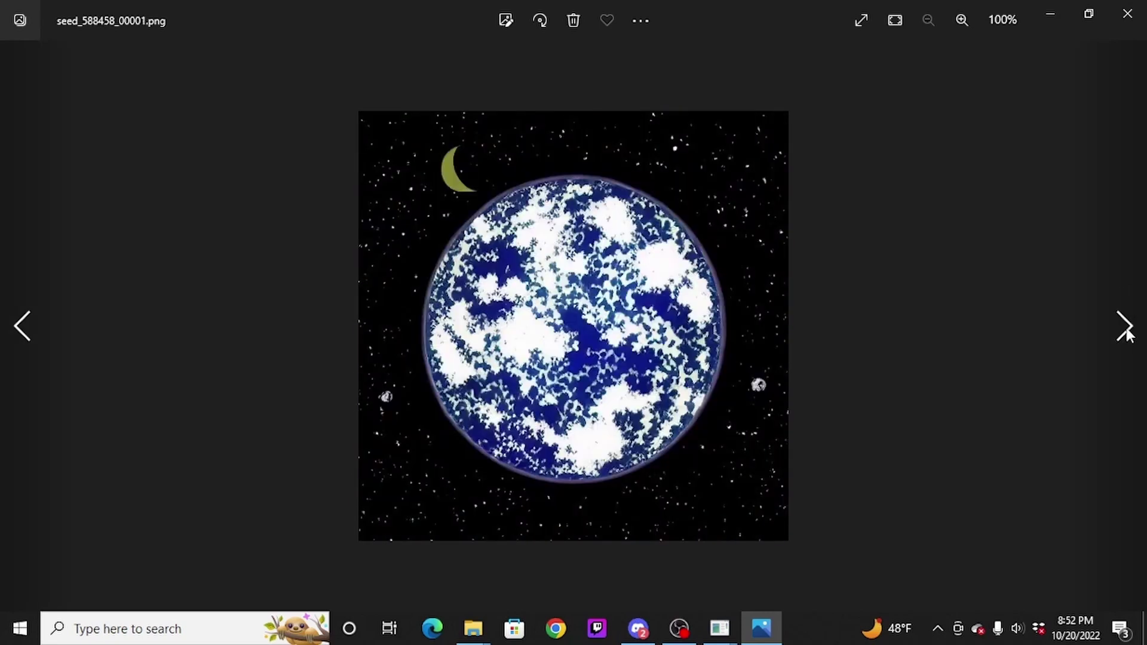
pyautogui.click(1124, 327)
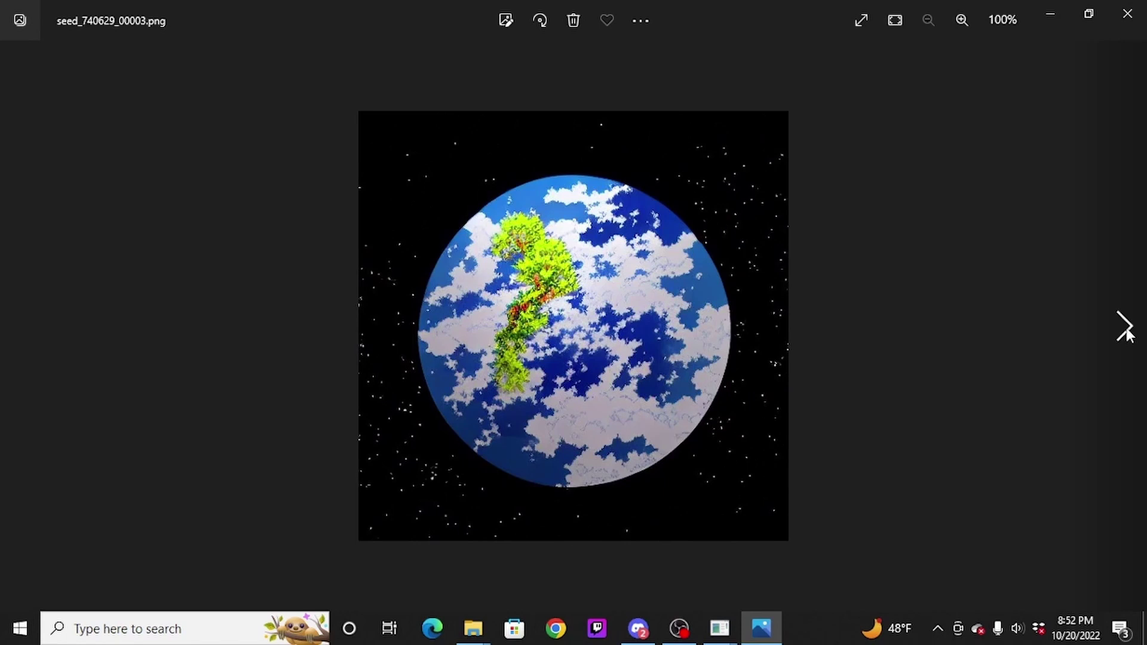
pyautogui.click(1124, 327)
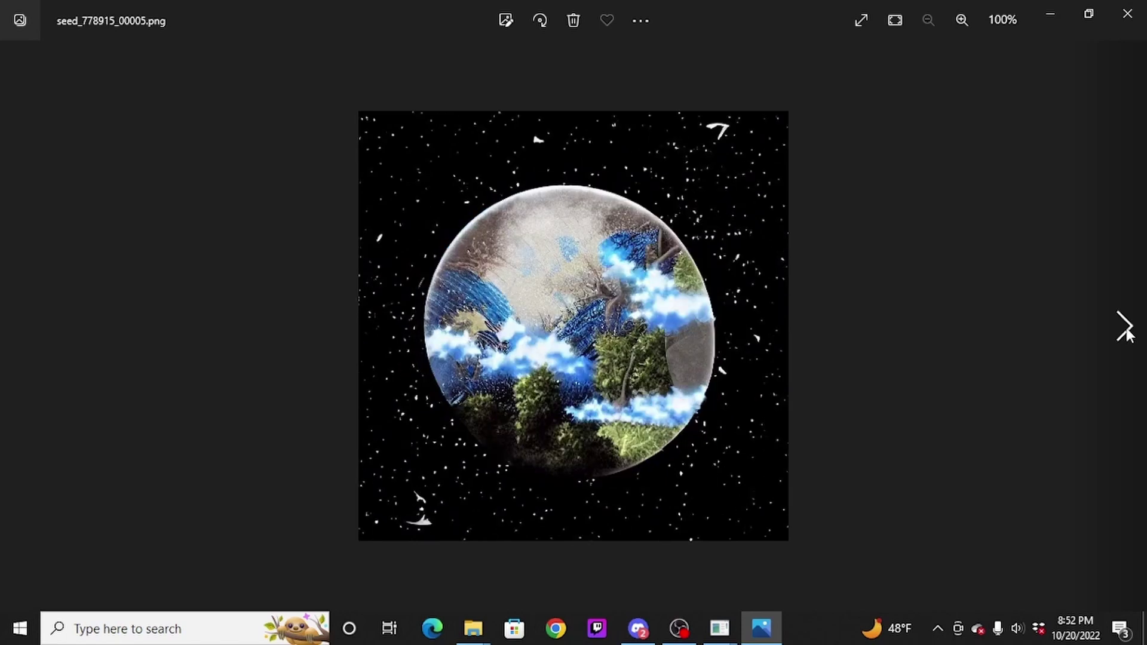
pyautogui.click(1124, 329)
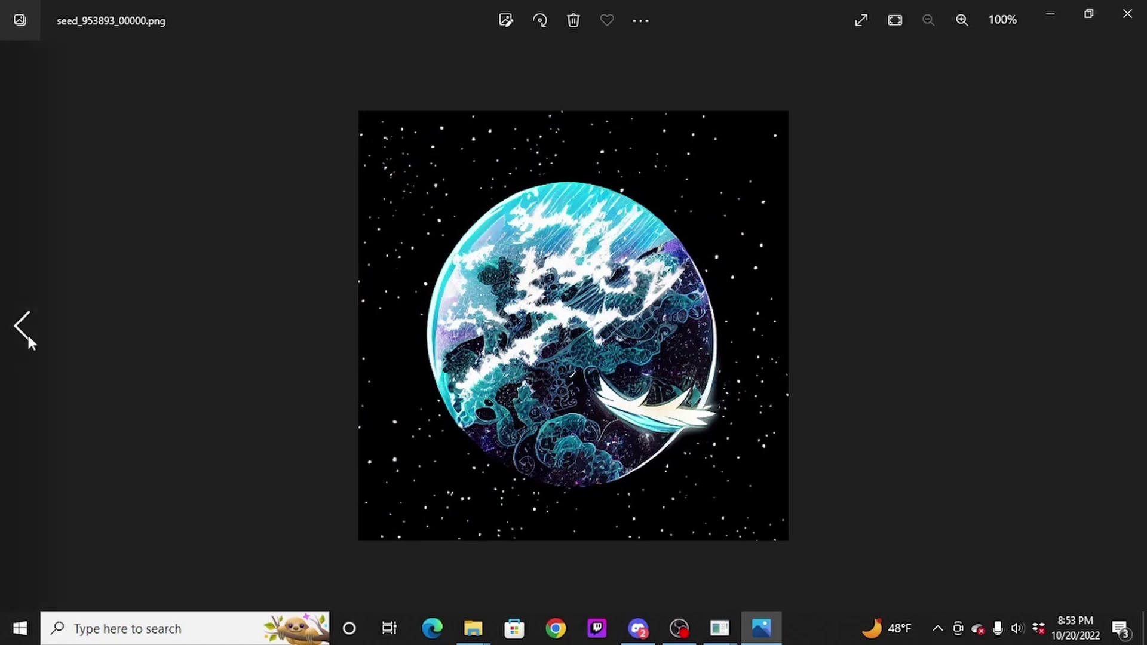
# Step: Page back through the images to the first, seed_178834_00004.png
pyautogui.click(26, 328)
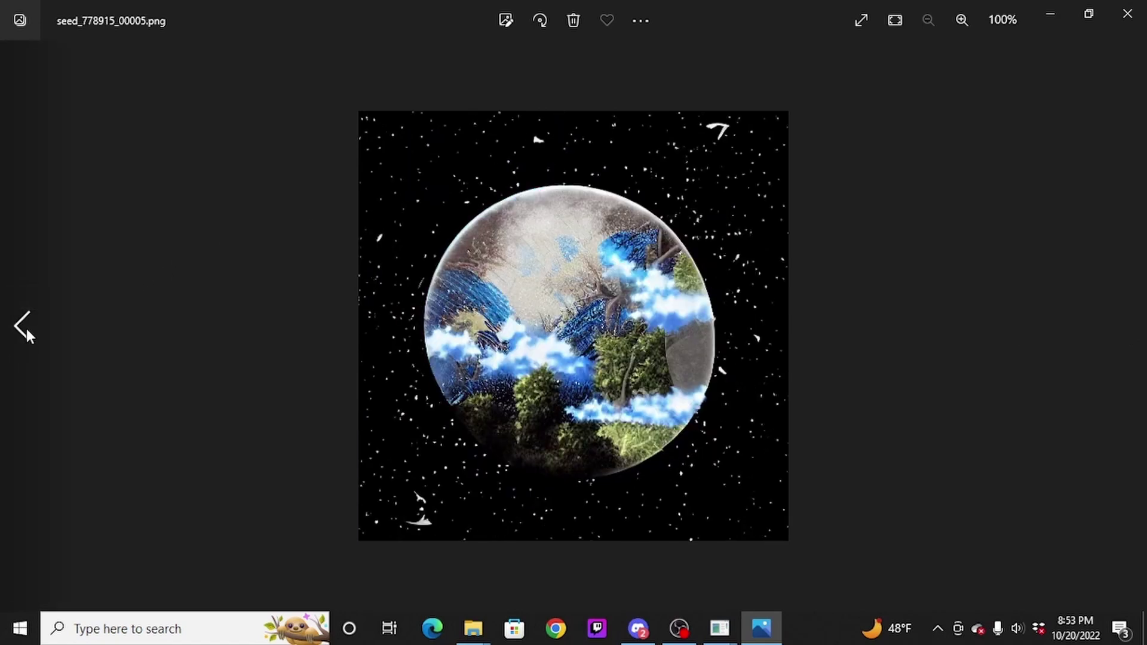
pyautogui.click(26, 329)
pyautogui.click(27, 329)
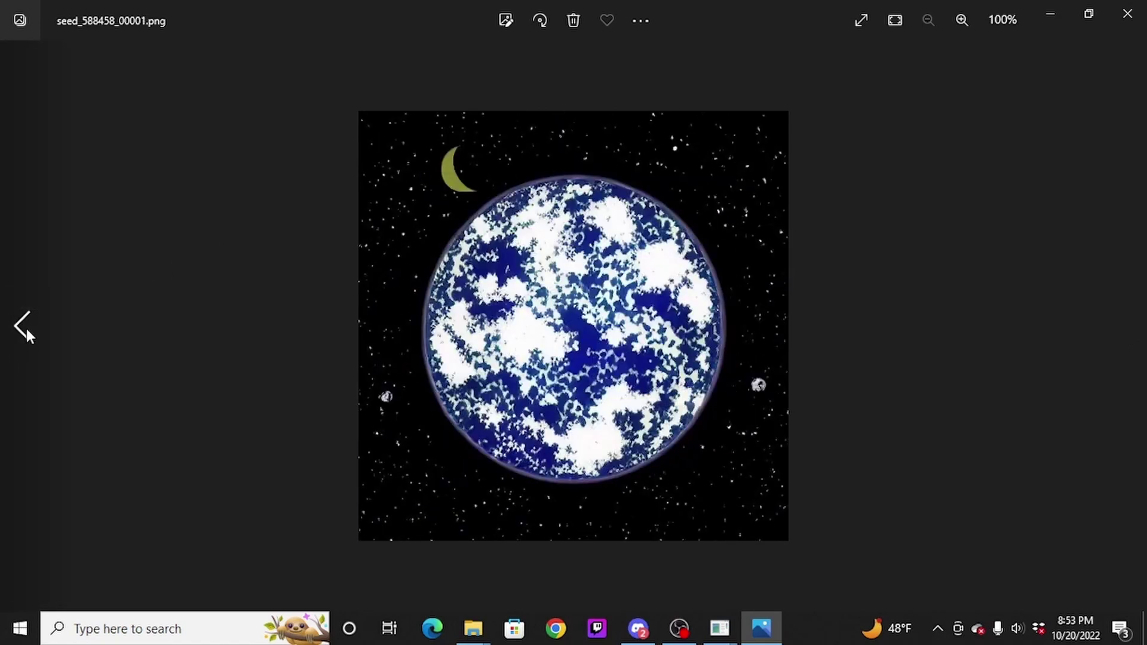
pyautogui.click(27, 329)
pyautogui.click(26, 329)
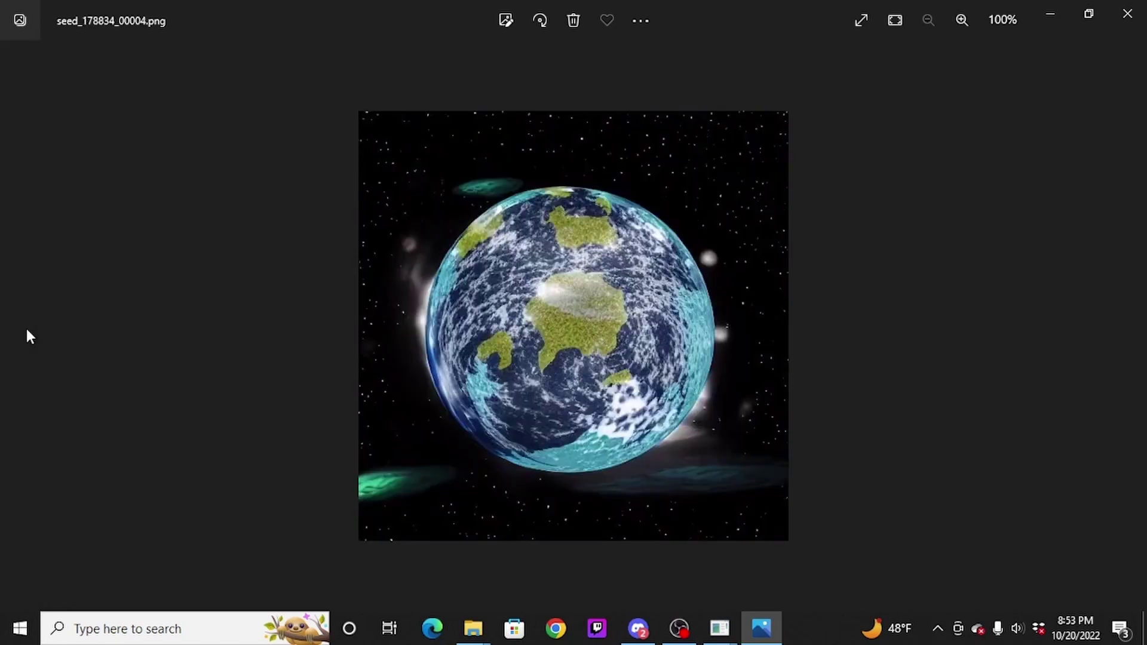